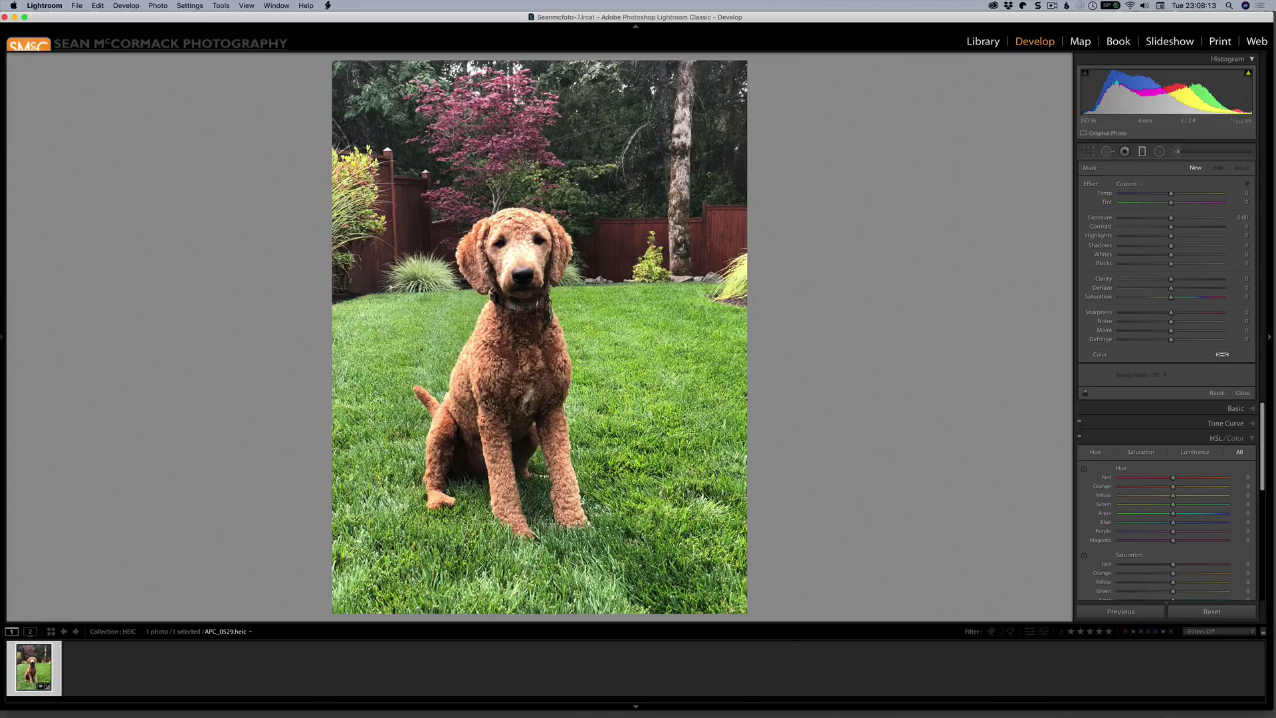
- Draw a graduated filter upward across the foreground grass of the poodle photo
drag(577, 533, 583, 557)
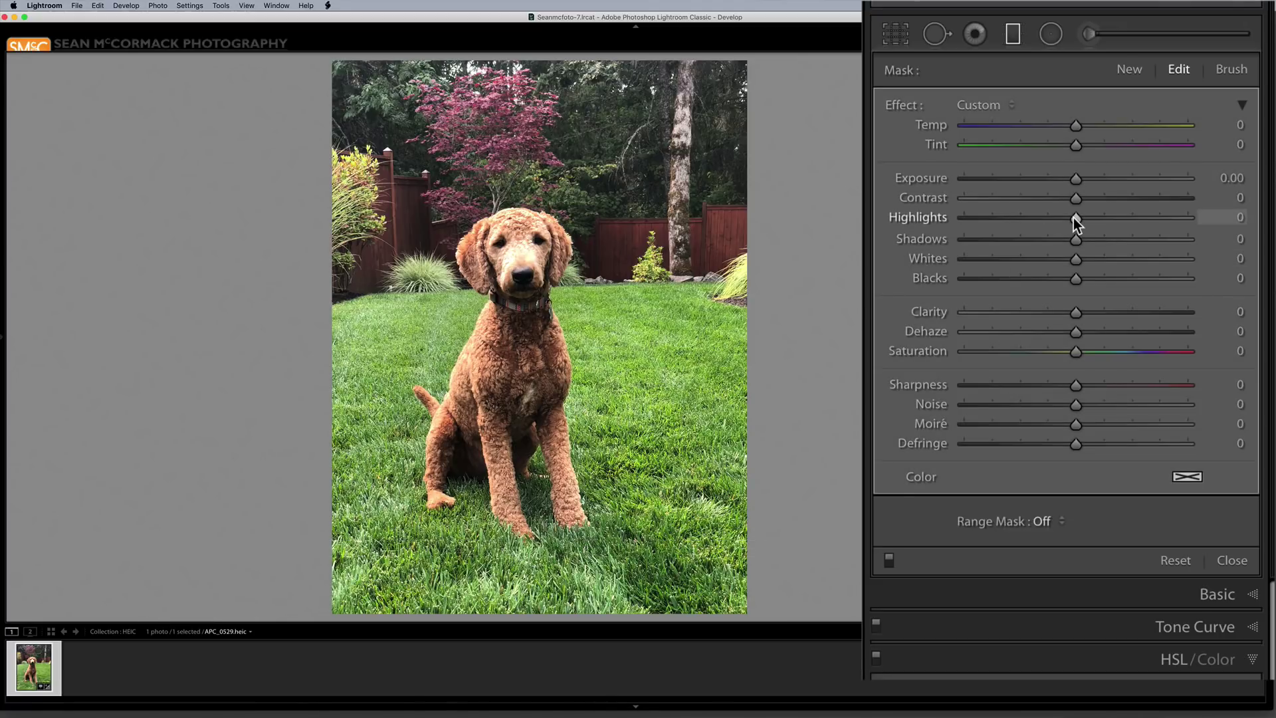
- Switch the graduated filter's Range Mask to Depth with the mask overlay shown, and adjust its depth range
key(o)
key(o)
click(1041, 521)
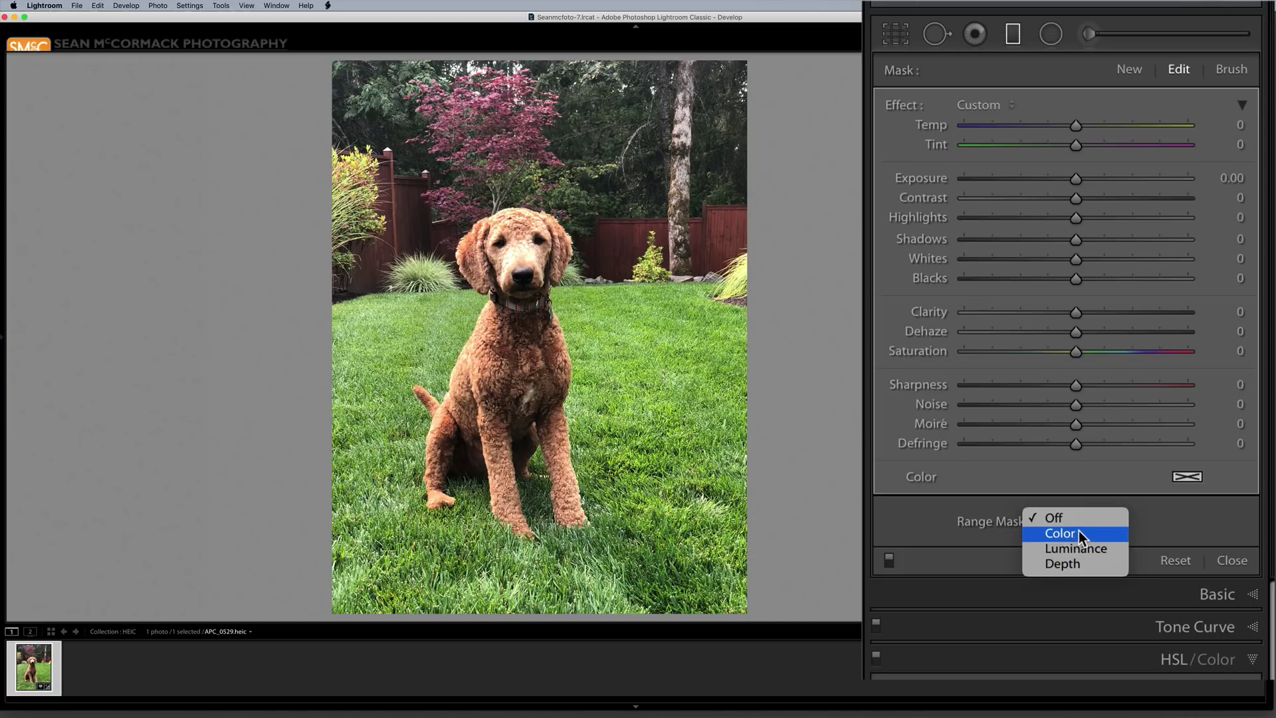
click(1073, 566)
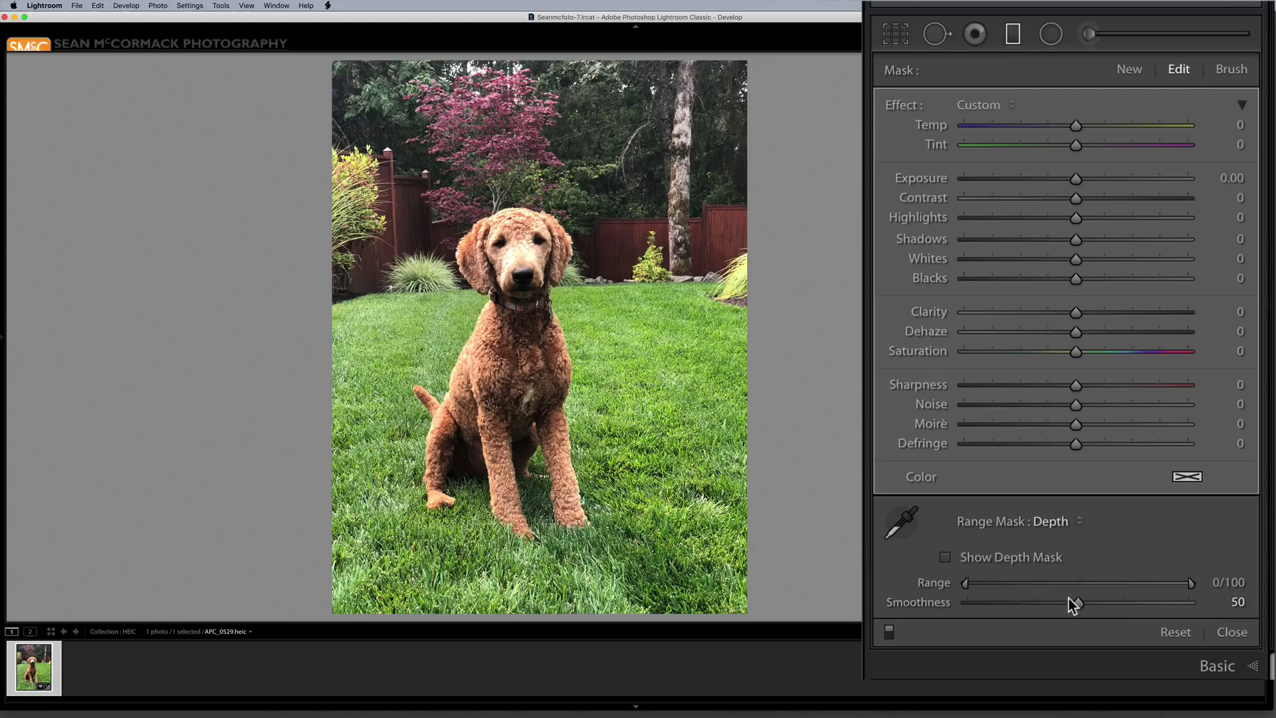
drag(972, 582, 900, 604)
- Set the depth mask to Range 41/100 and Smoothness 25 while previewing the depth mask, then hide the preview
click(947, 558)
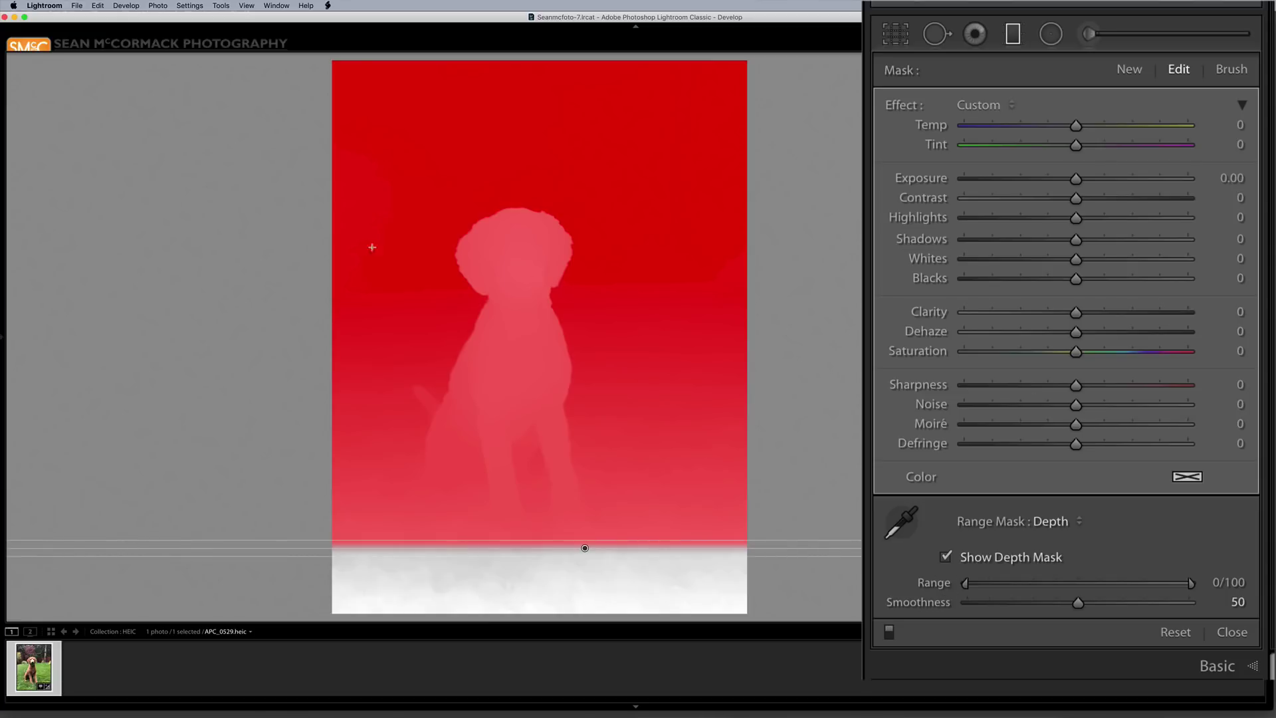
drag(967, 580, 1059, 586)
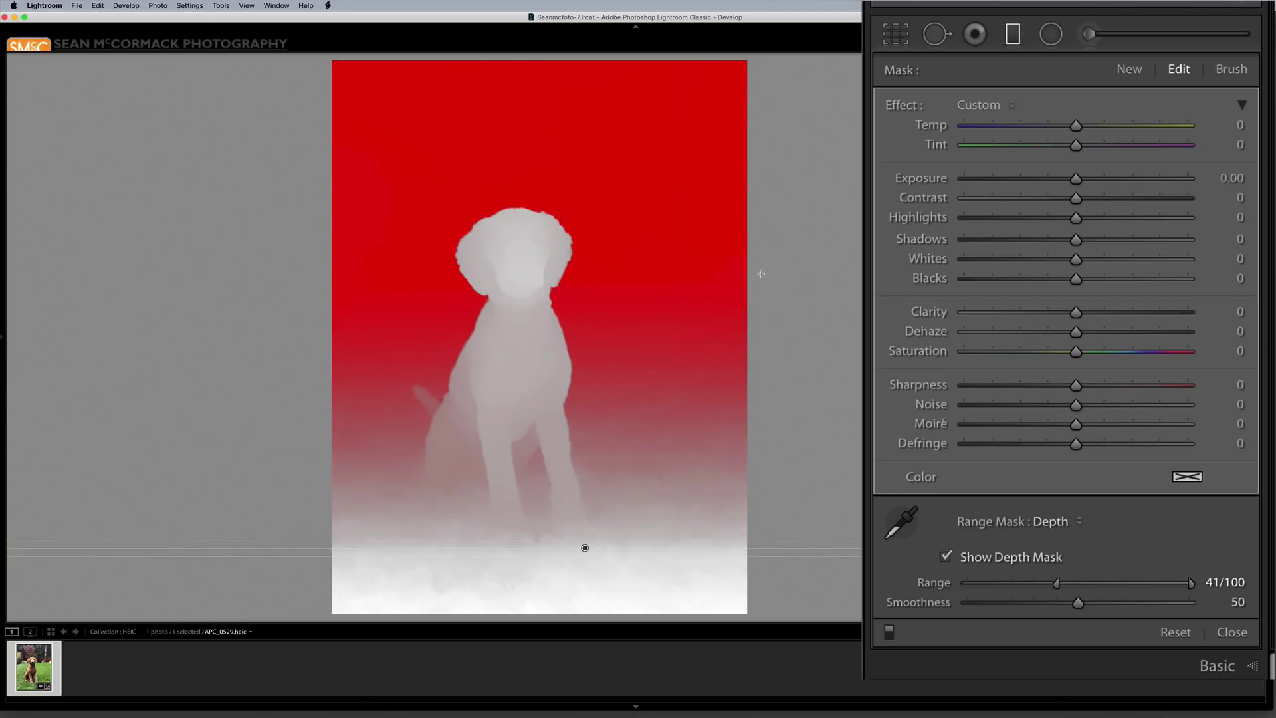
drag(1078, 603, 1028, 605)
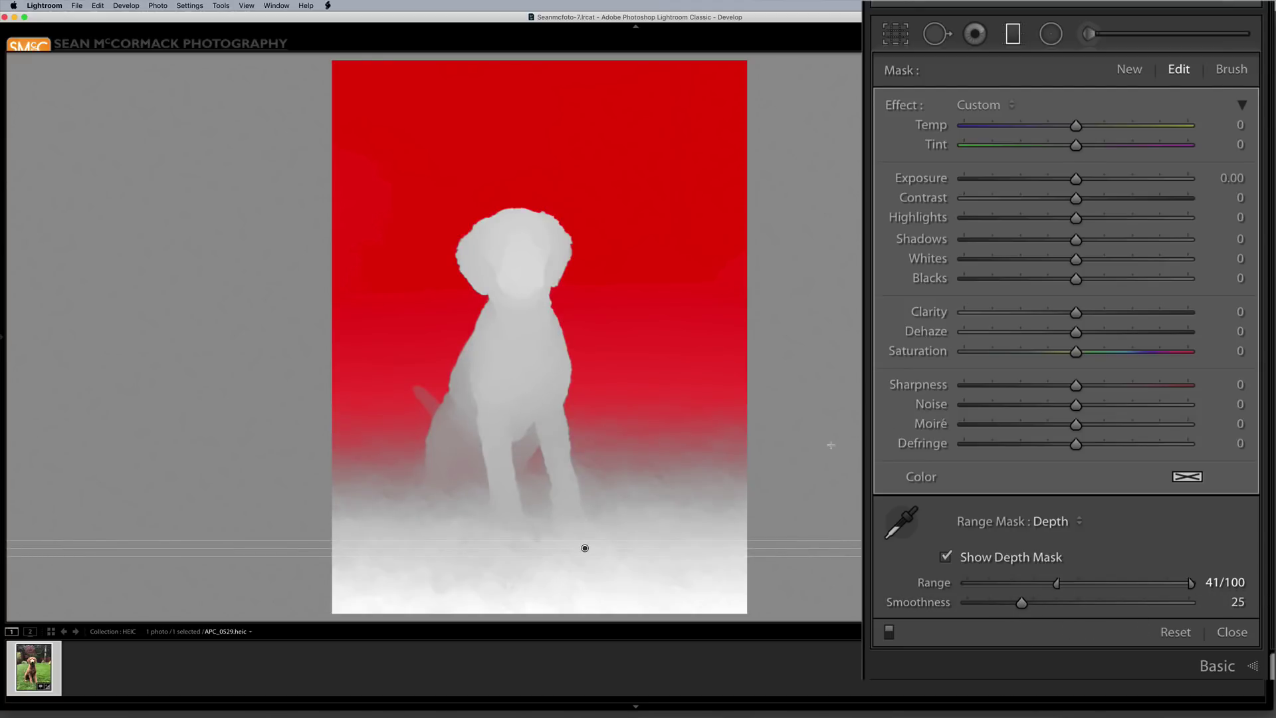
click(946, 557)
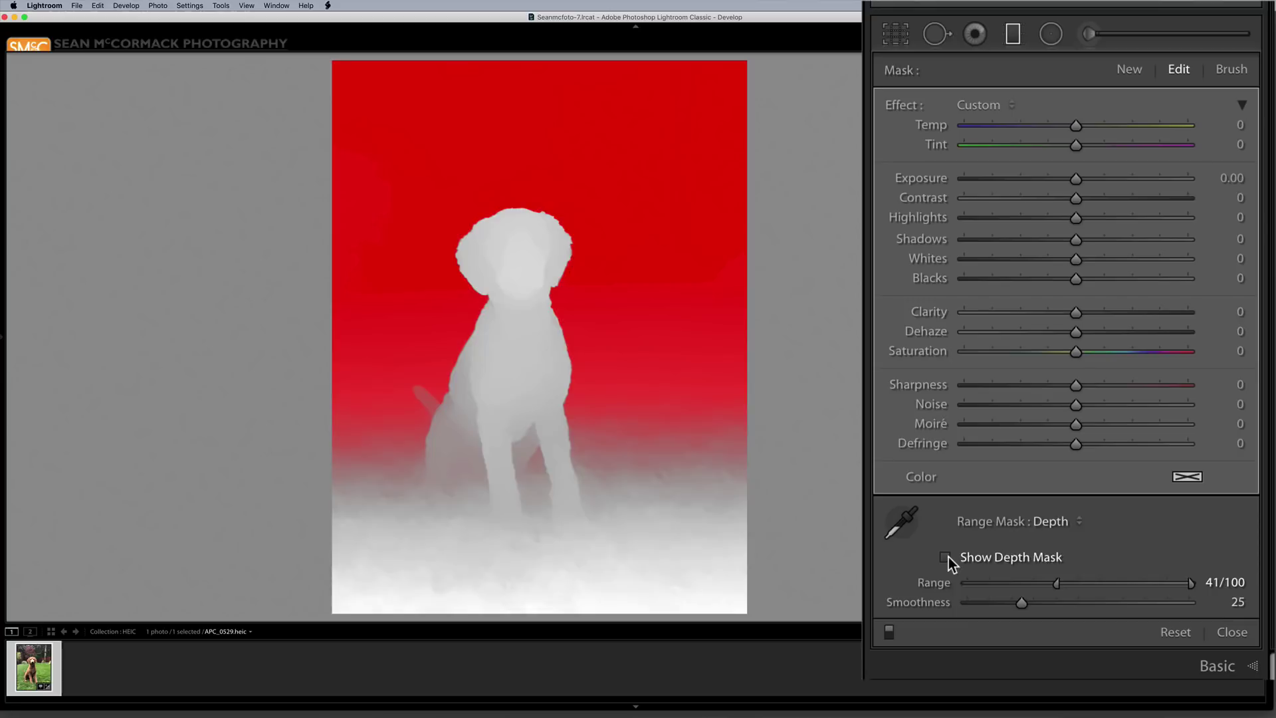
- Apply Sharpness -100 through the filter and refine the depth mask to Smoothness 45, Range 43/100
drag(1076, 386, 897, 373)
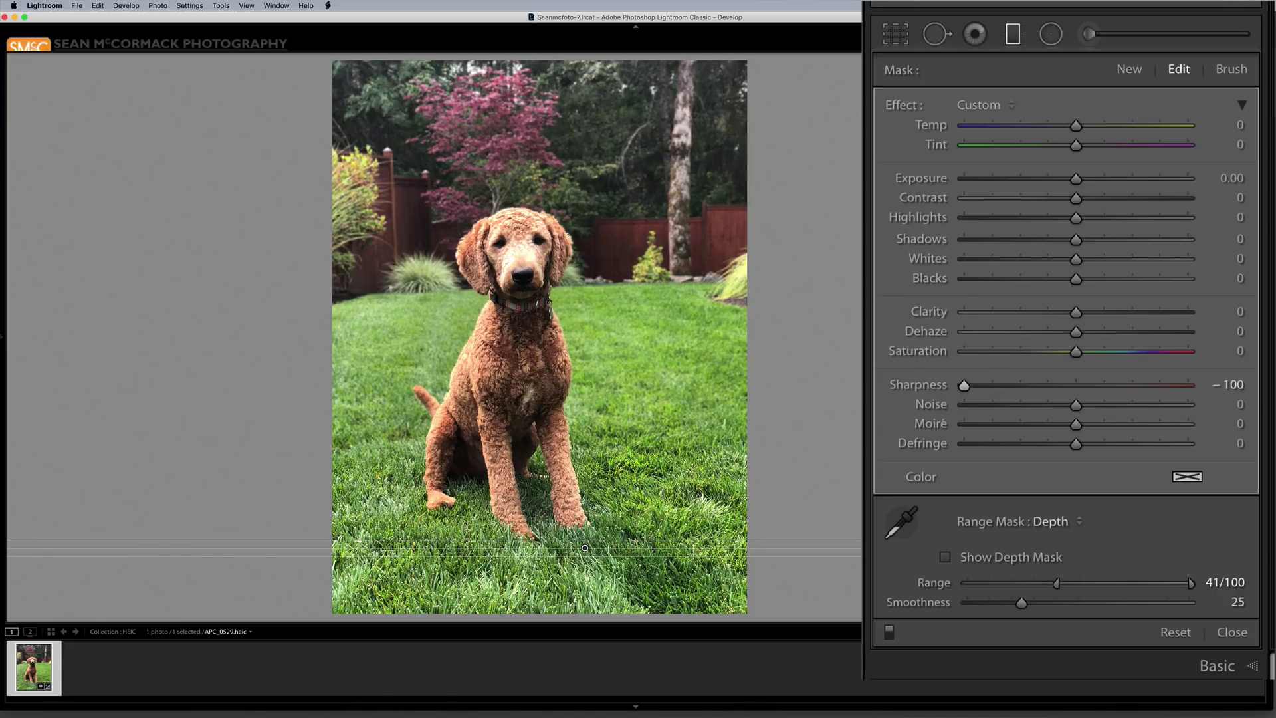
drag(1022, 603, 1051, 608)
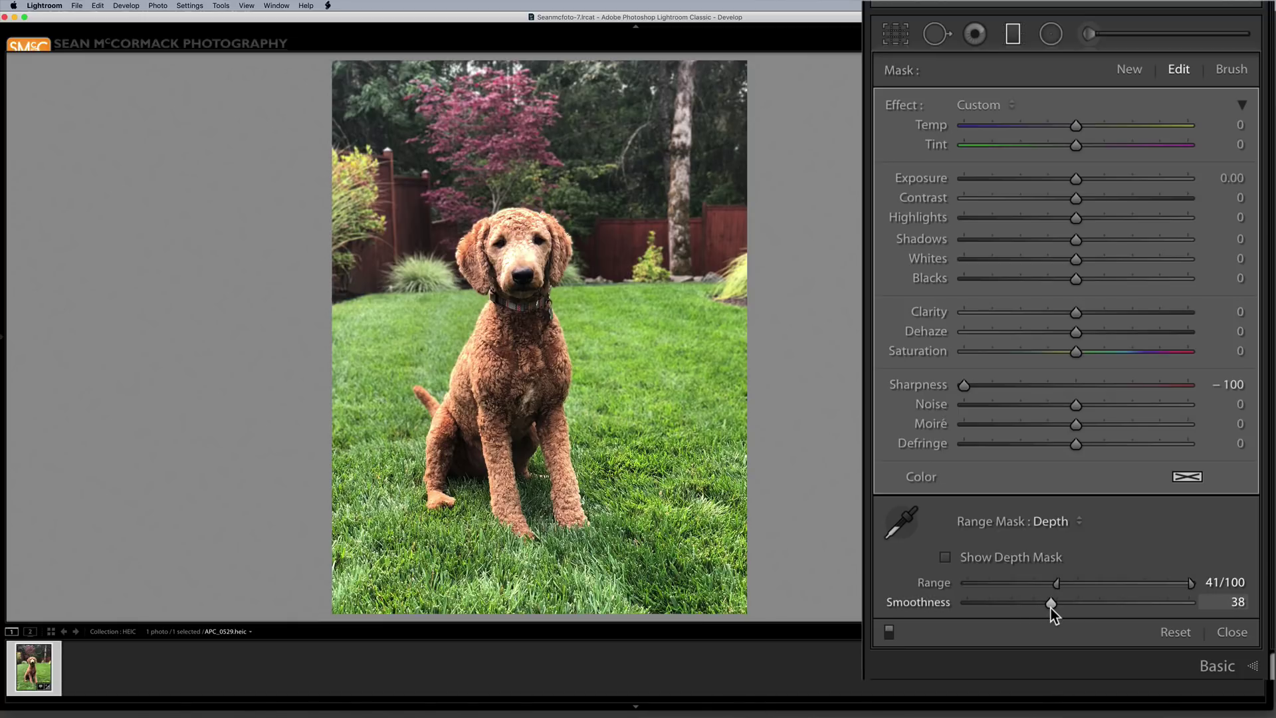
drag(1050, 610, 1069, 604)
drag(1068, 606, 1061, 588)
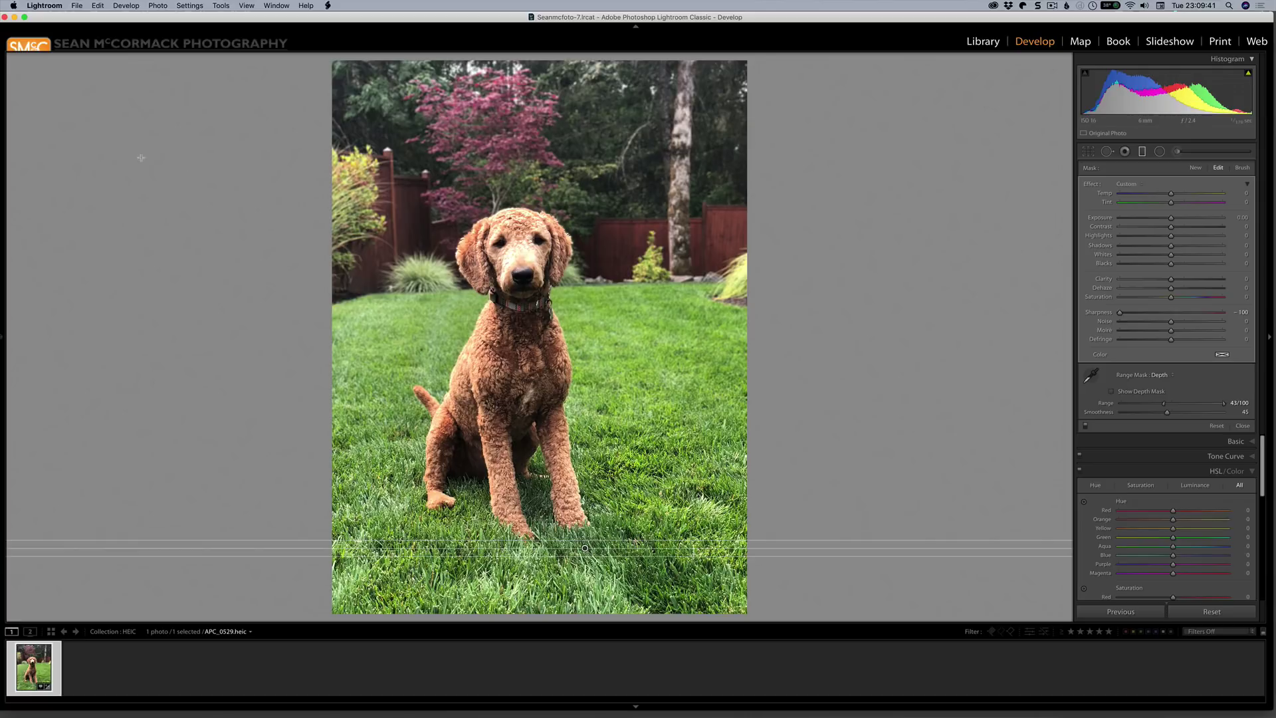
- Bring up Tethered Capture Settings via File > Tethered Capture (Canon) > Start Tethered Capture
click(77, 6)
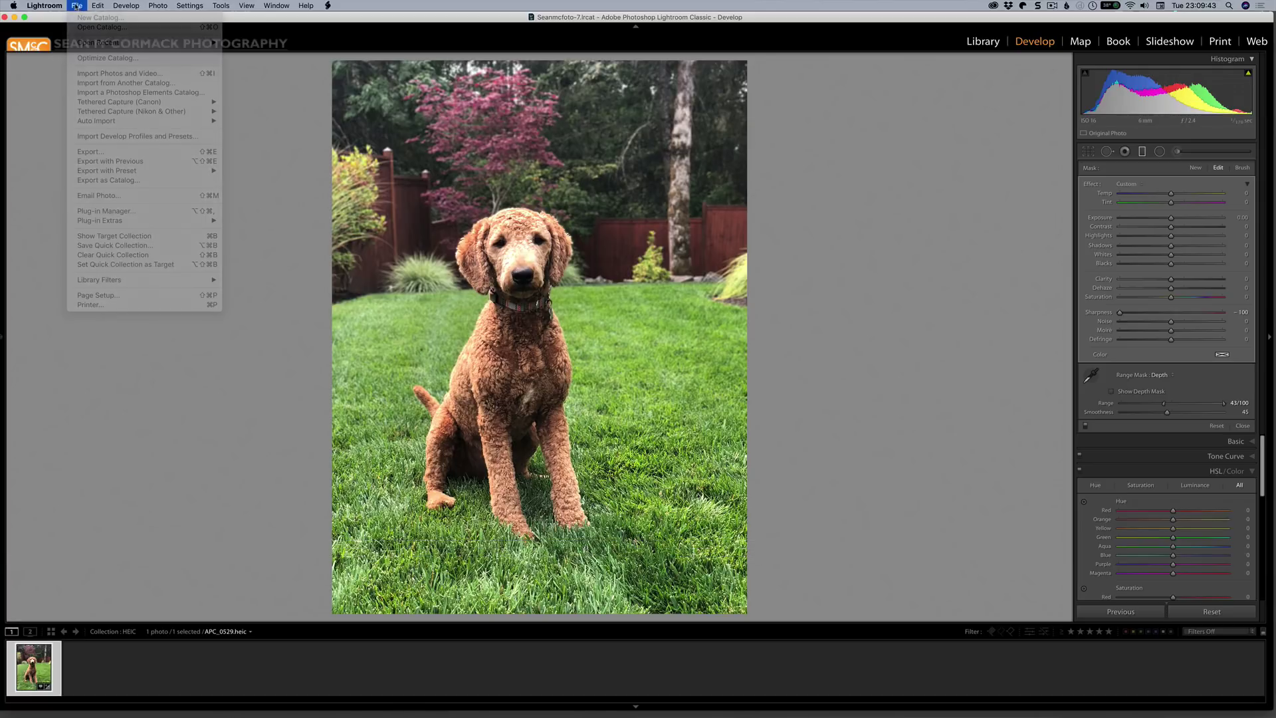
mouse_move(155, 104)
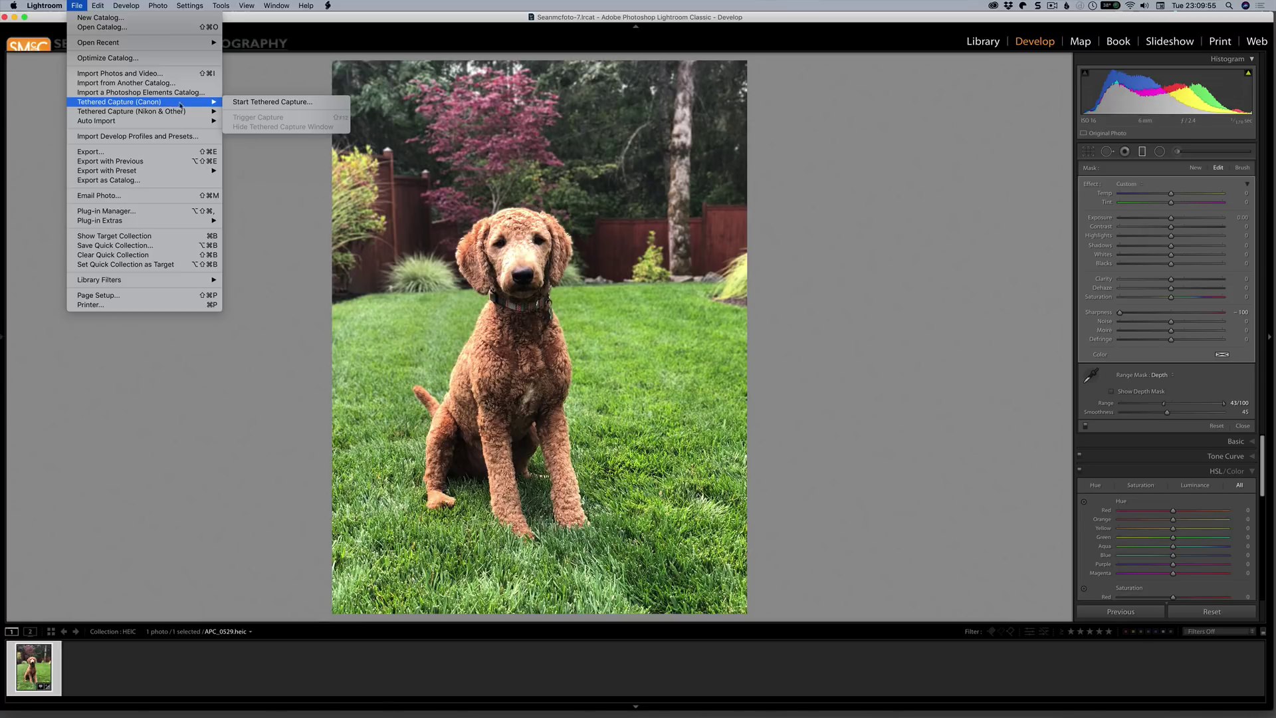
click(268, 103)
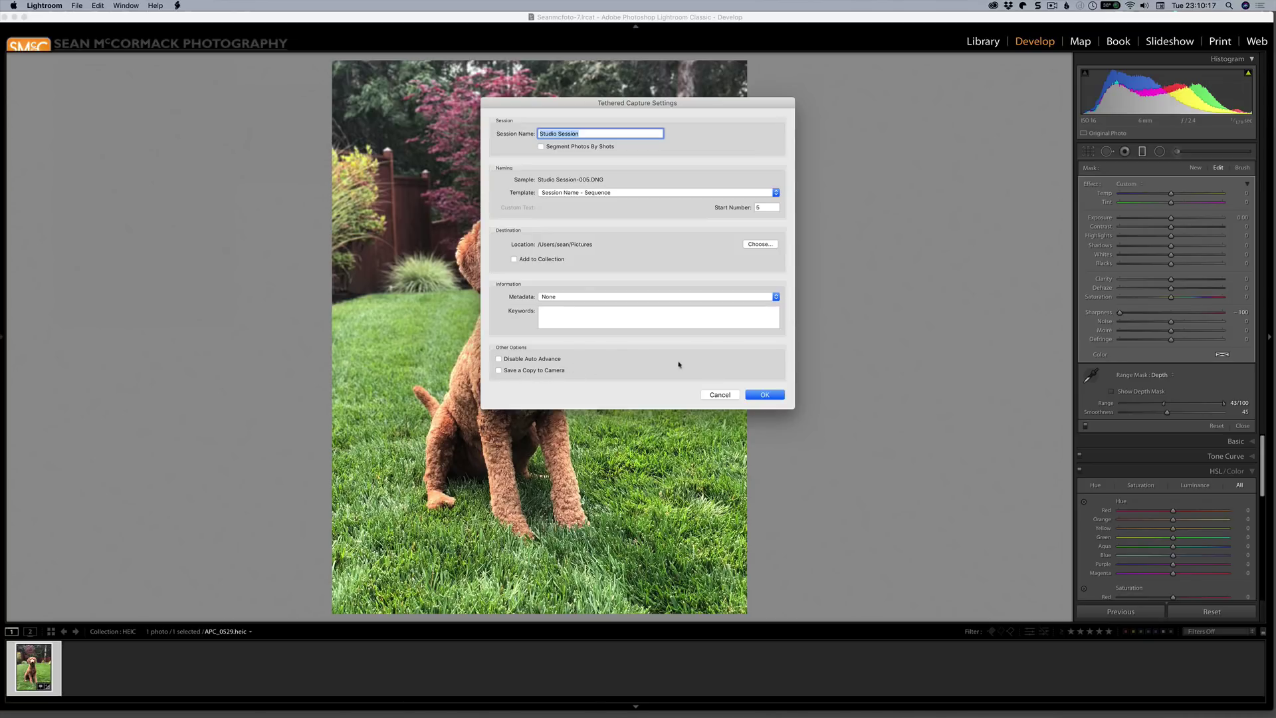
- Confirm the Studio Session settings to start tethered capture with the Canon EOS 40D
click(763, 396)
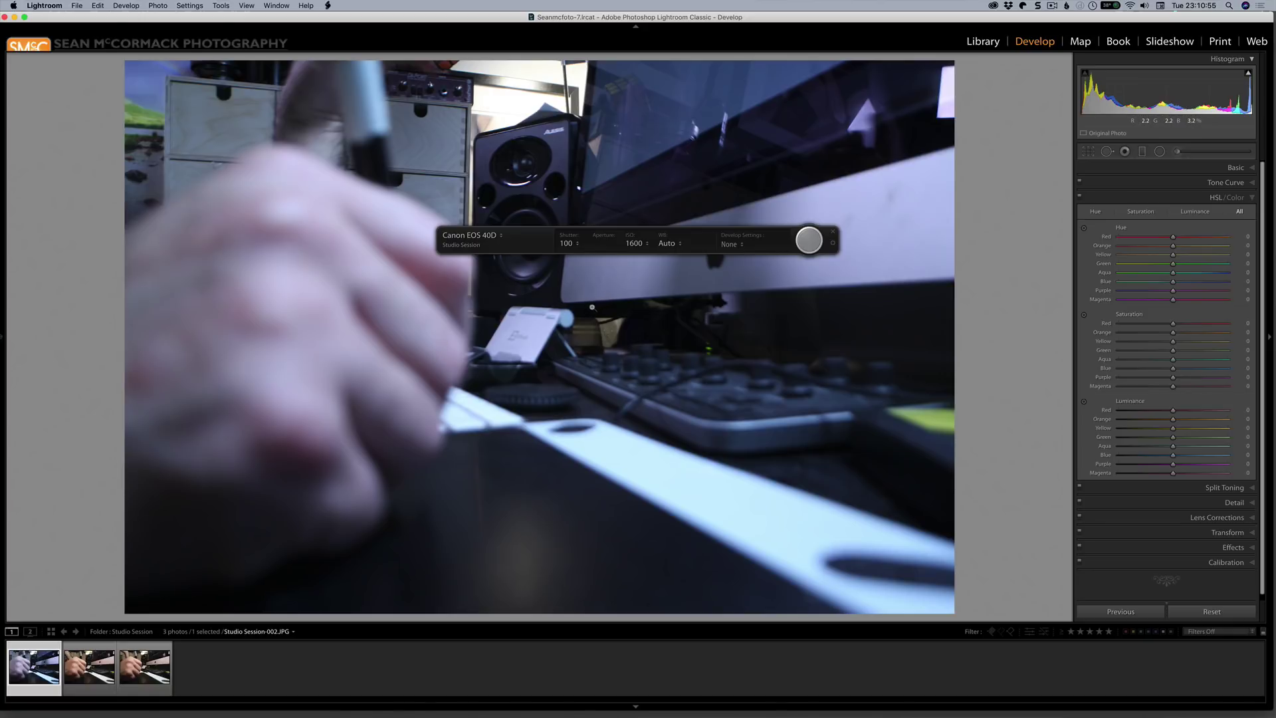
- Capture more tethered shots until the Studio Session holds four photos
click(811, 244)
click(810, 245)
key(F12)
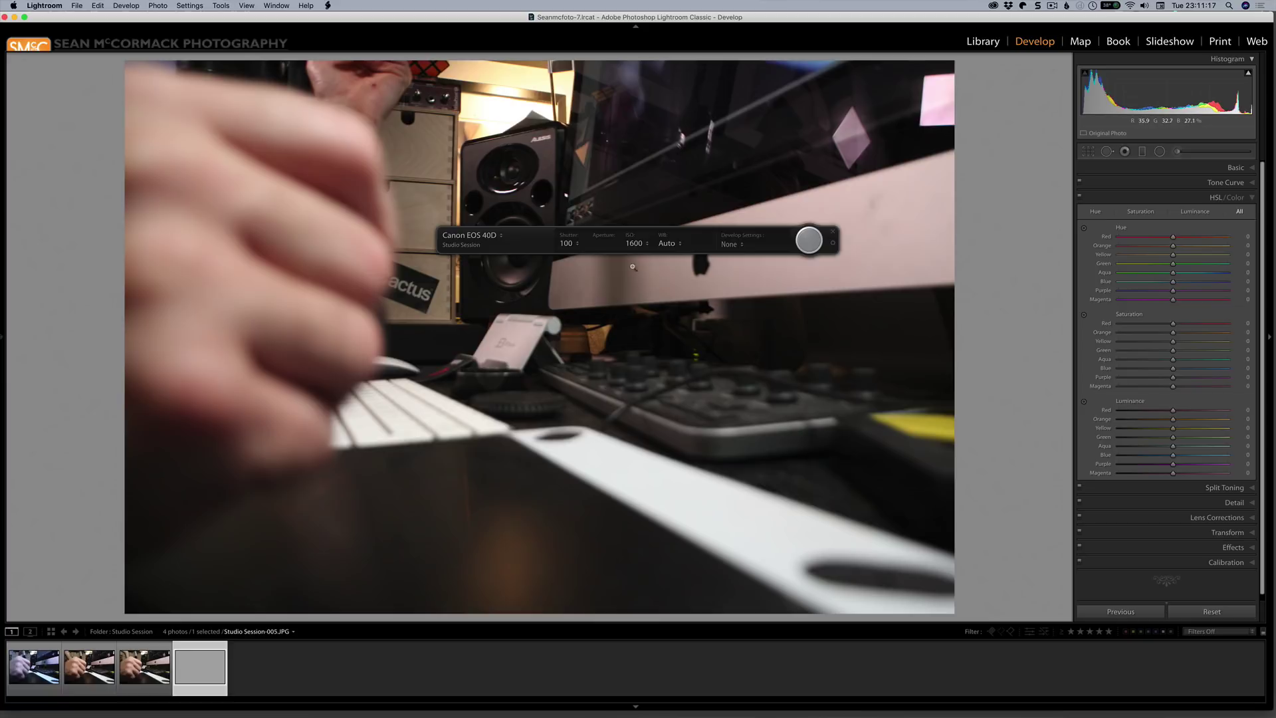
- Set the tethered camera to shutter 50 and ISO 800, then take a shot
click(572, 244)
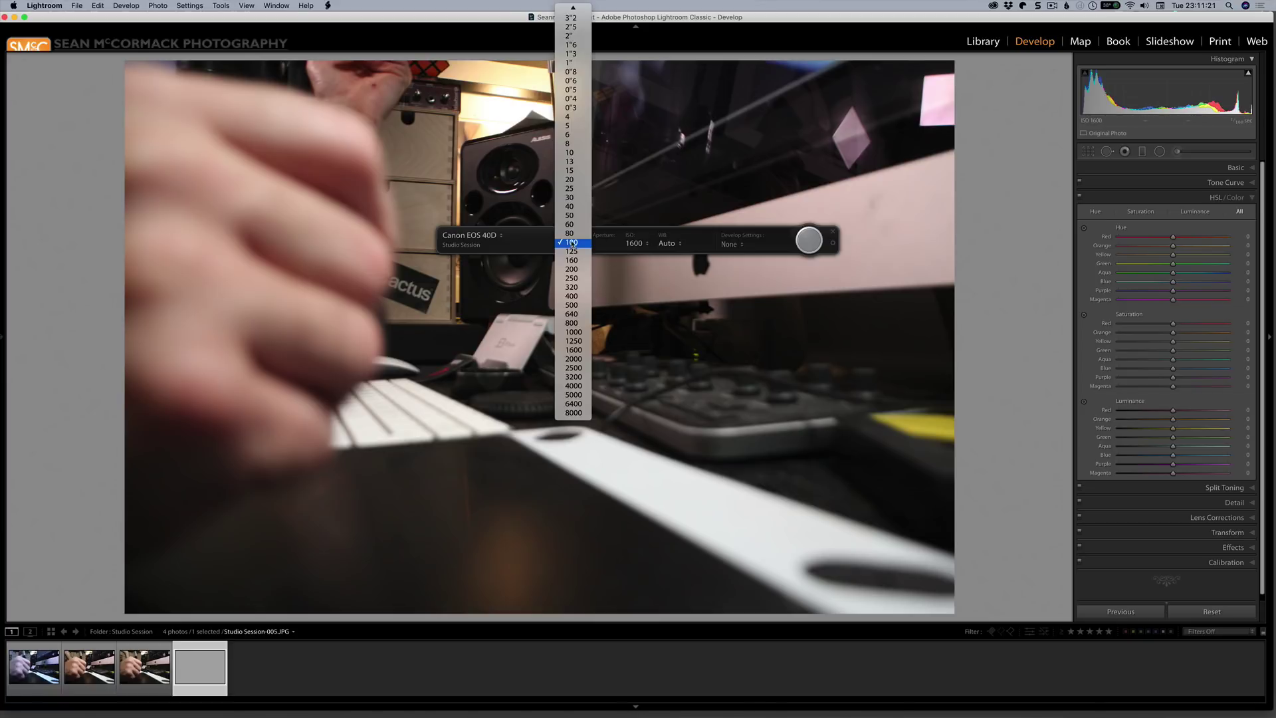
click(571, 215)
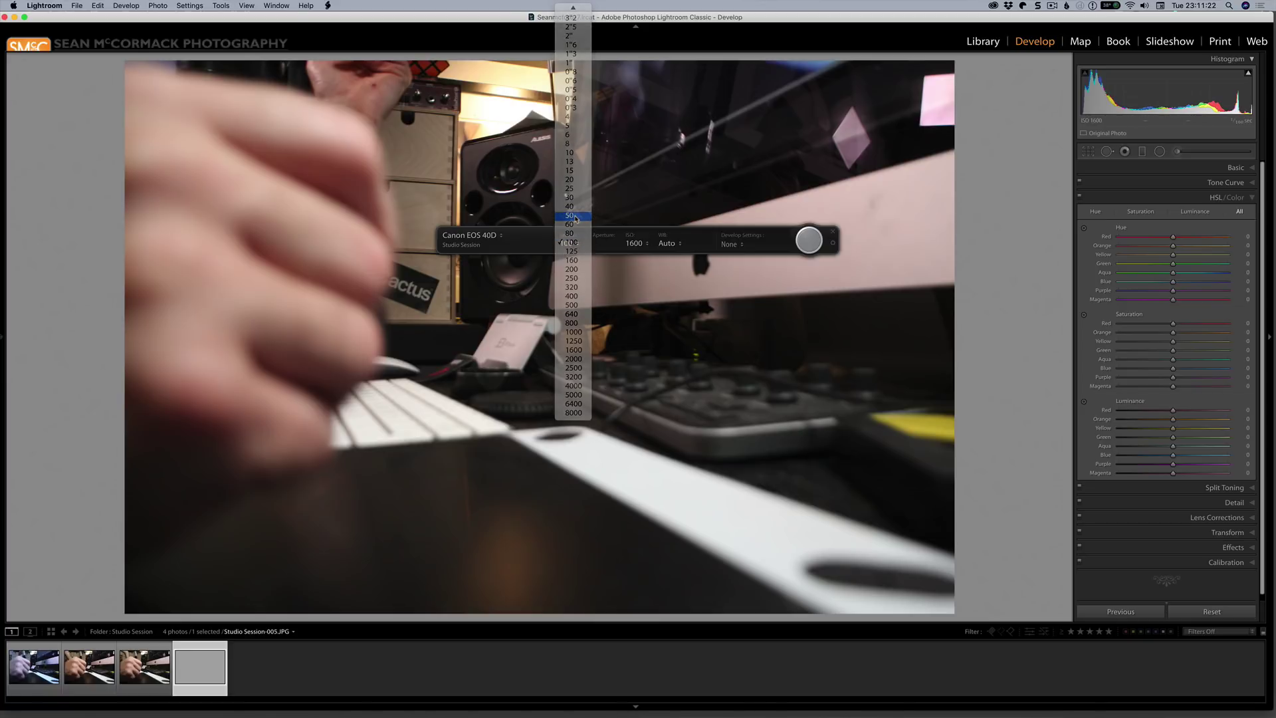
click(641, 244)
click(642, 220)
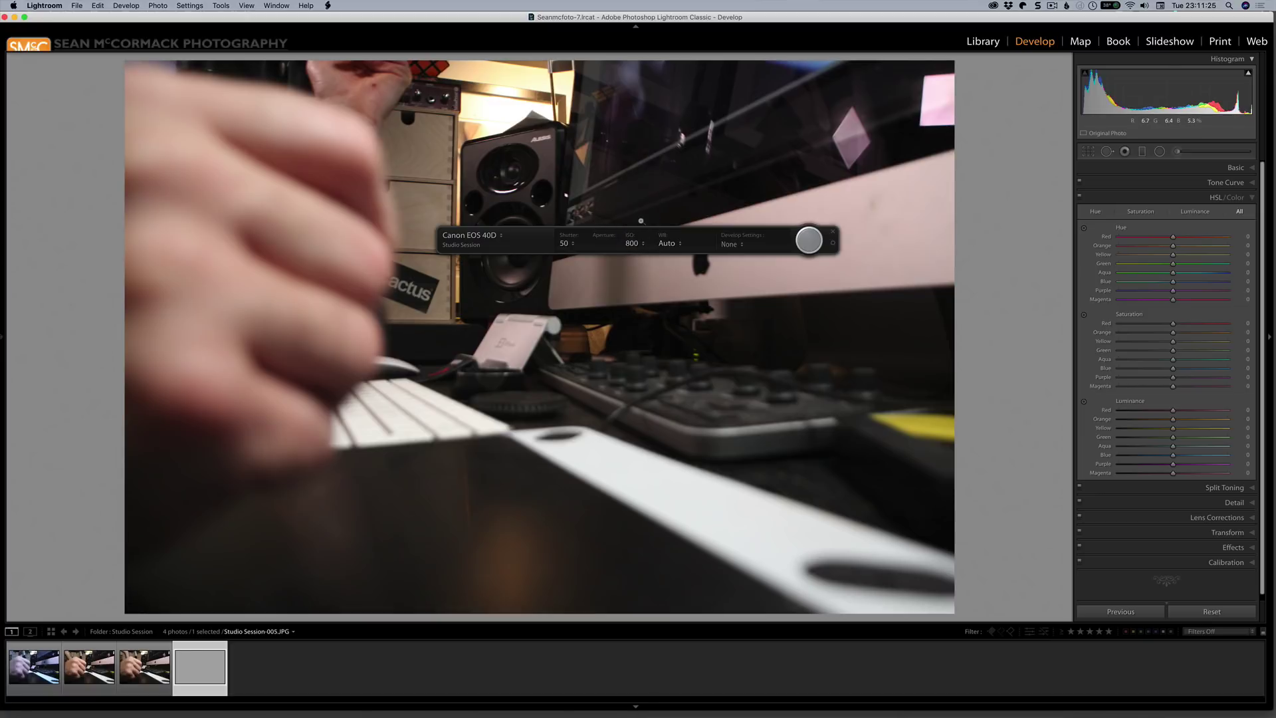
click(811, 245)
- Switch the camera white balance to Daylight and take another tethered shot
click(669, 243)
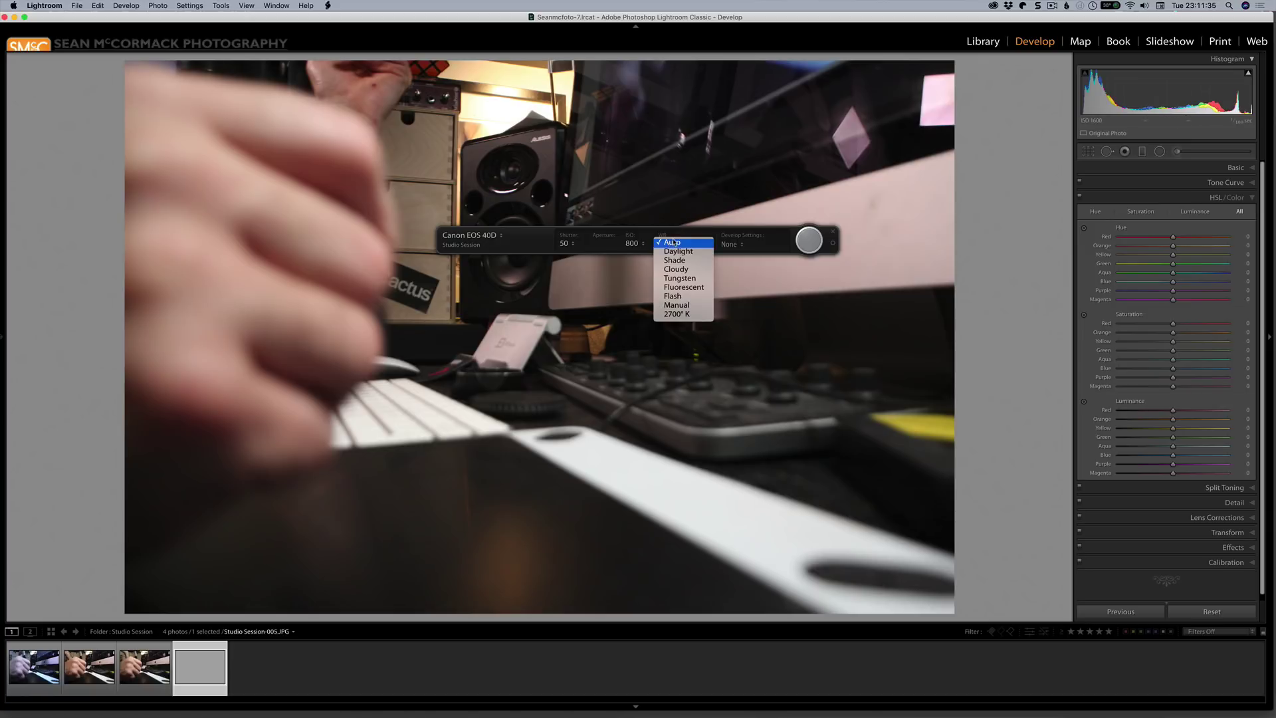
click(678, 251)
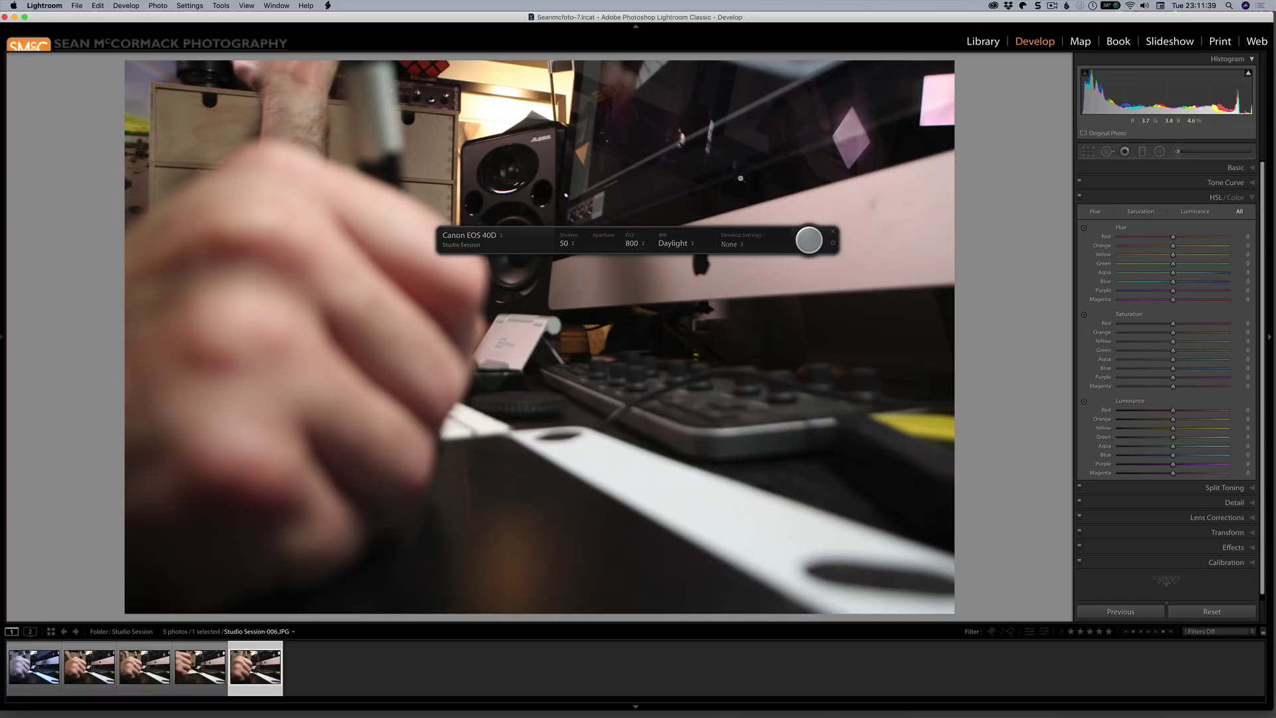
click(808, 240)
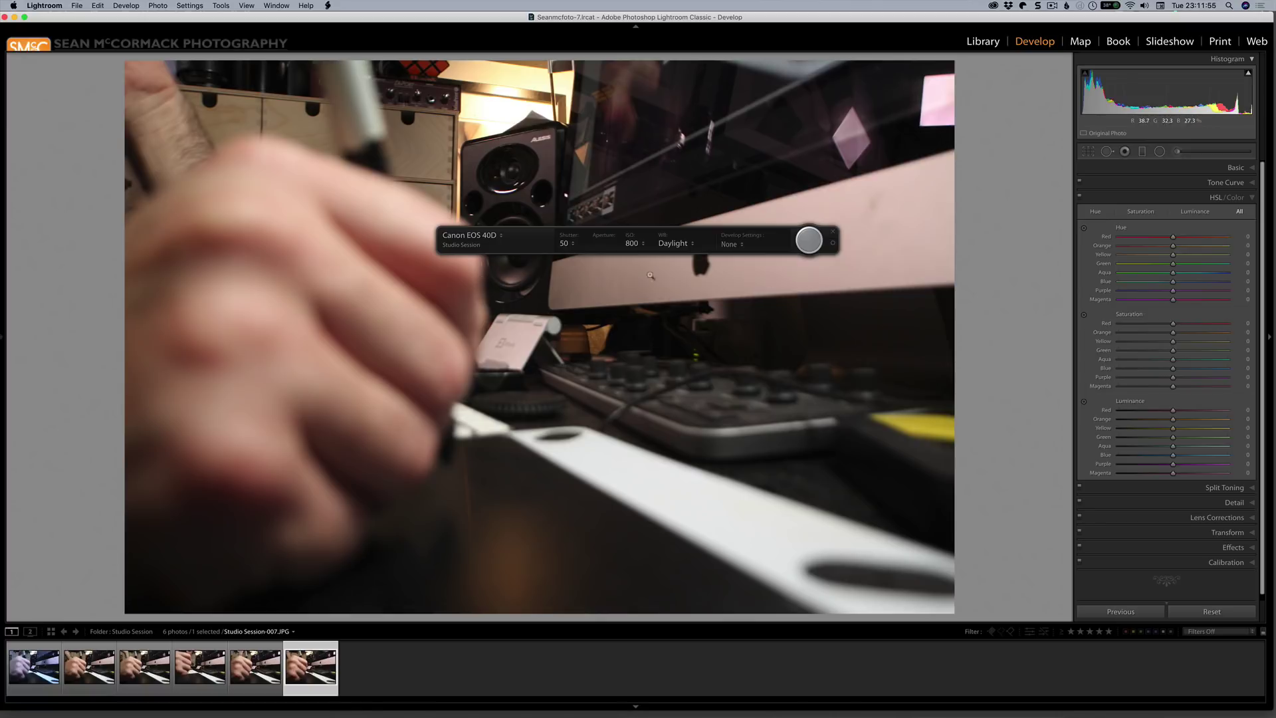
click(737, 245)
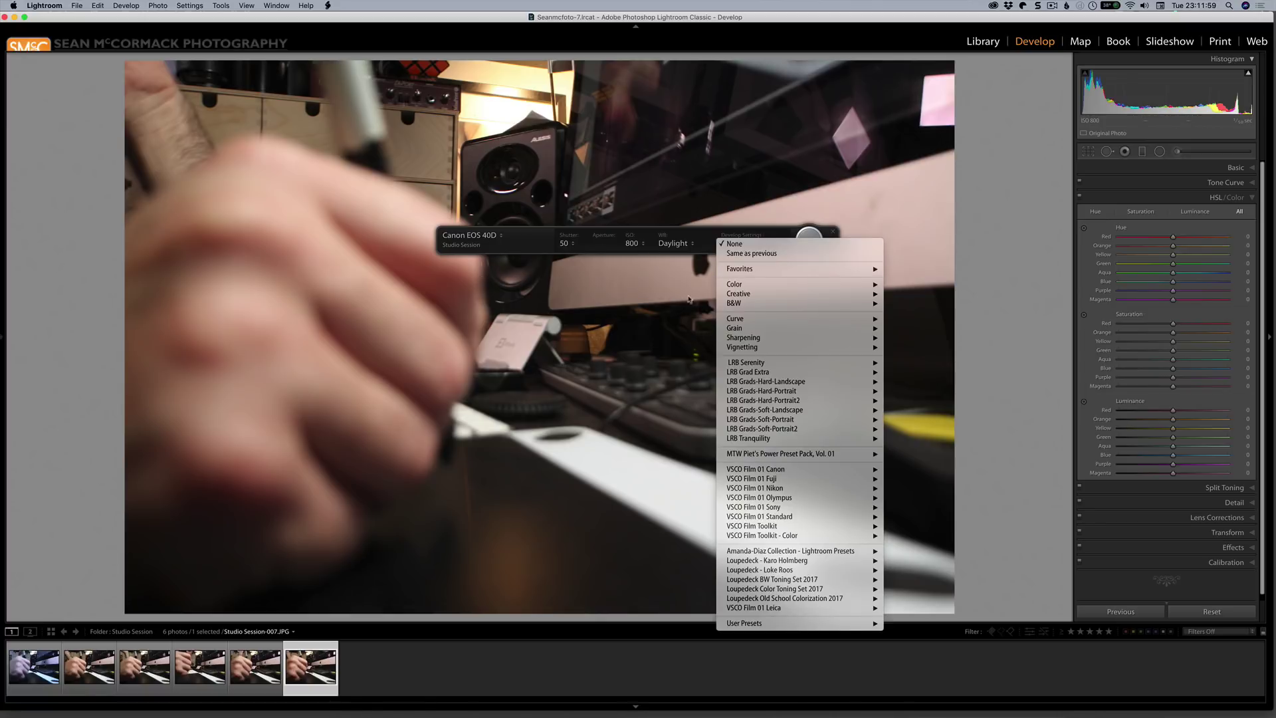
click(520, 248)
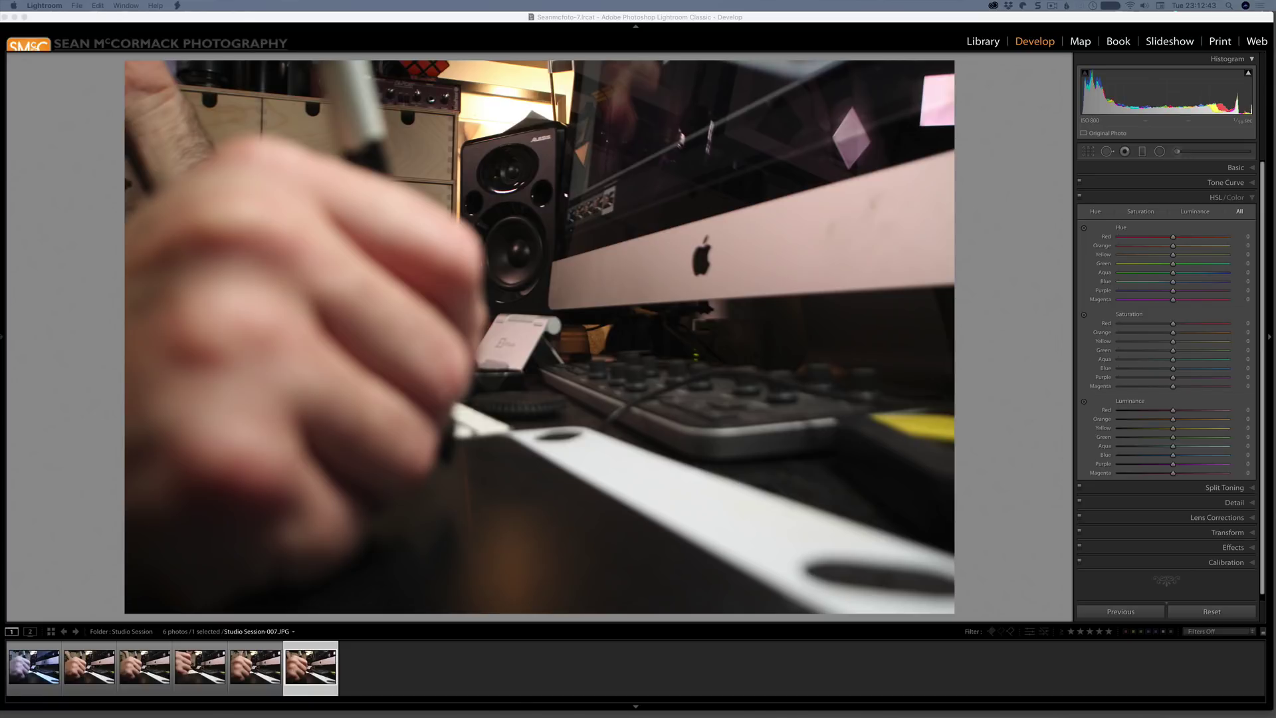
- Filter the Collections panel by name and open the HDR Pano Merge collection of 12 forest photos
mouse_move(4, 260)
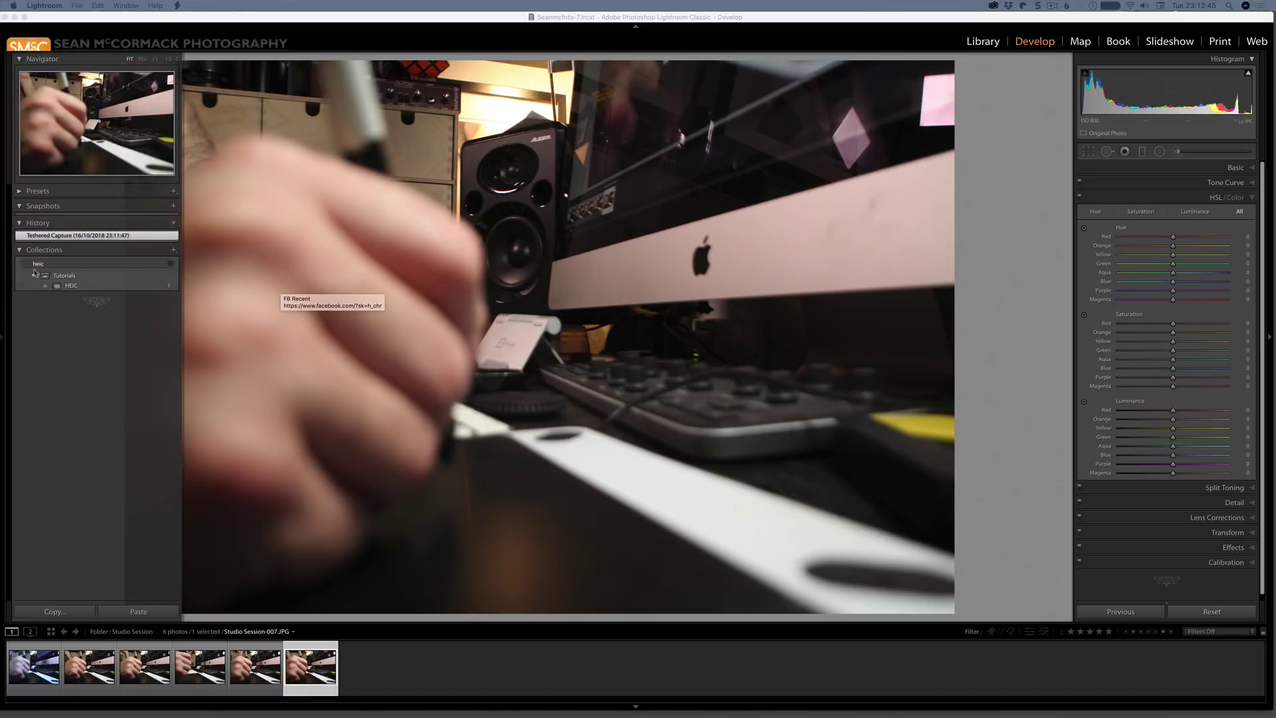
click(53, 263)
text(h)
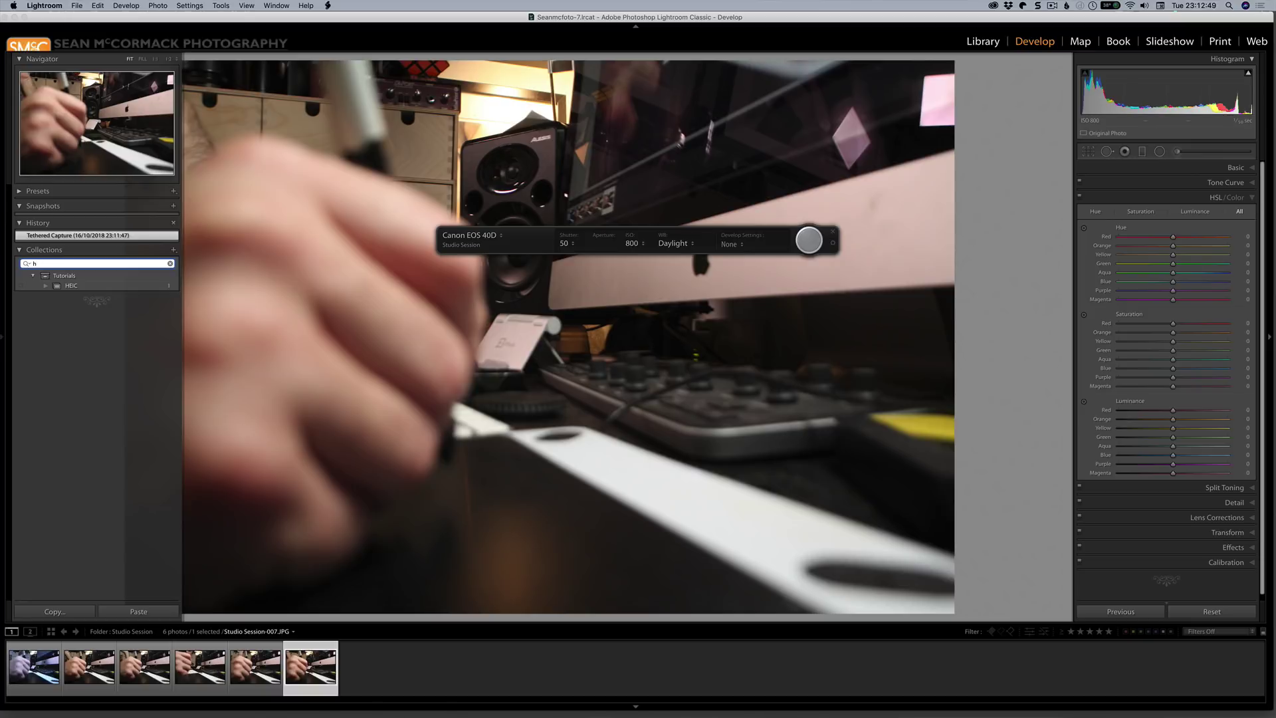
key(BackSpace)
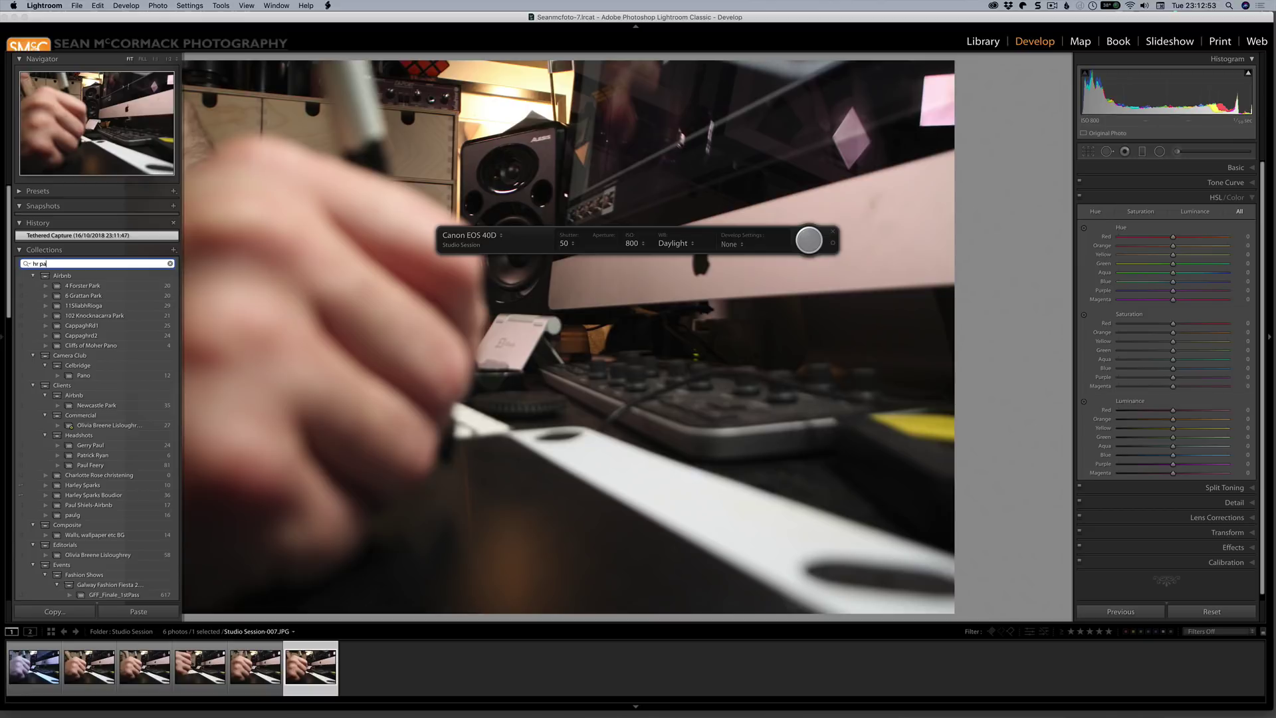
text(d)
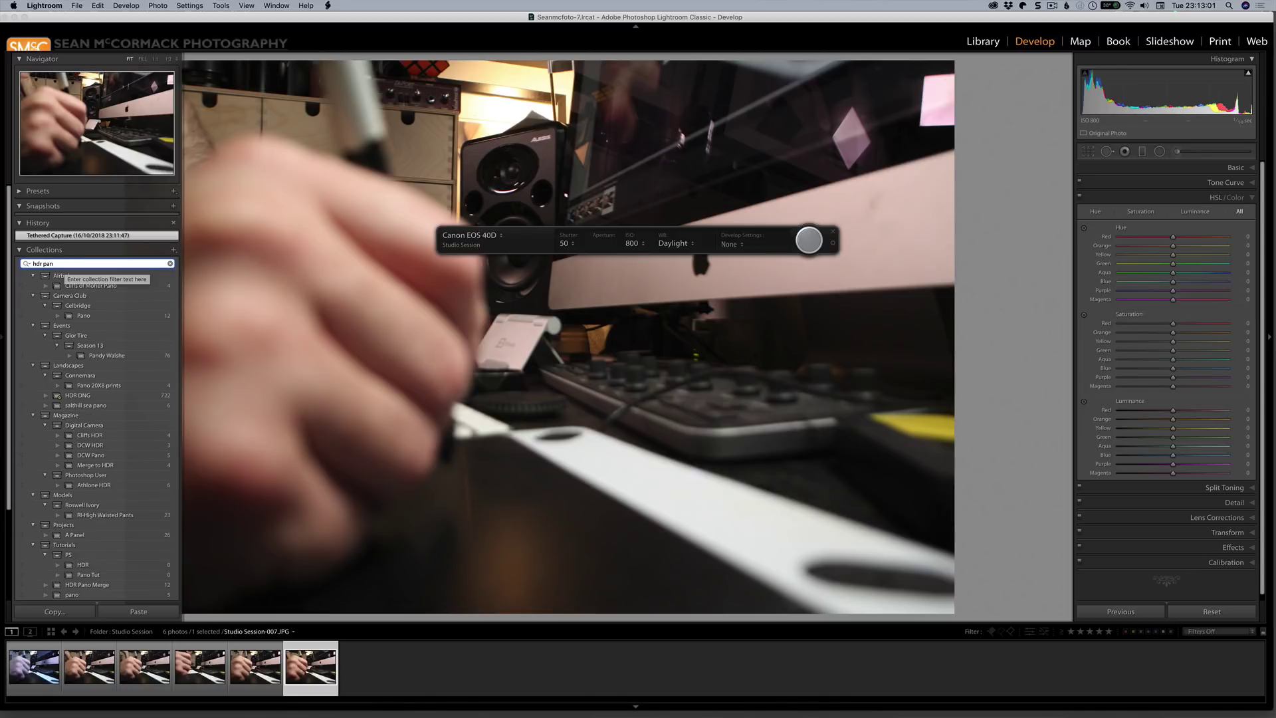
key(F7)
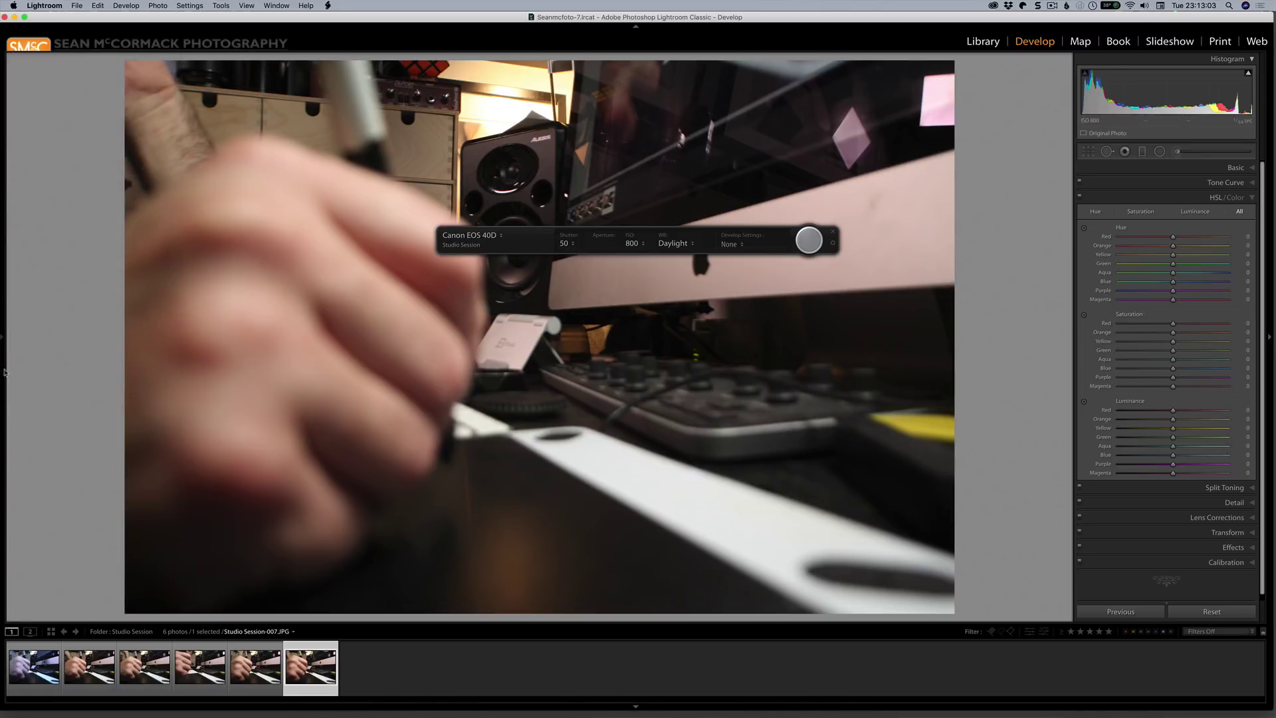
click(4, 336)
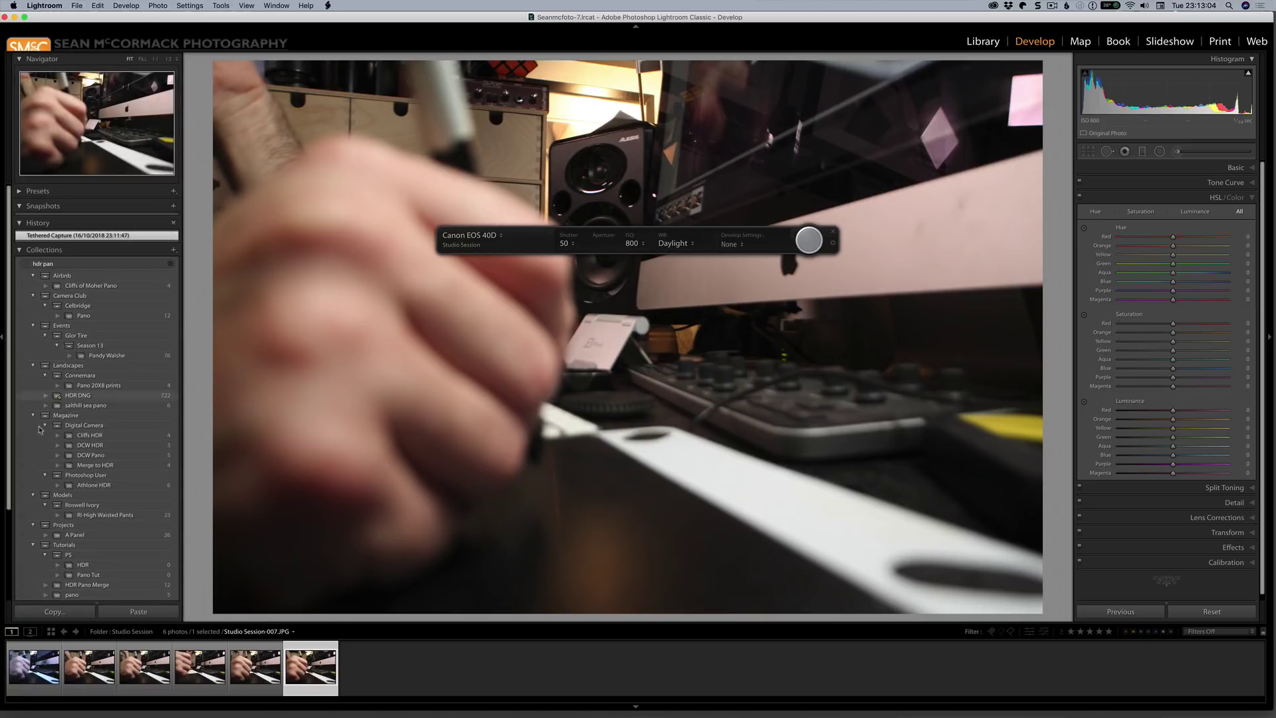
click(120, 585)
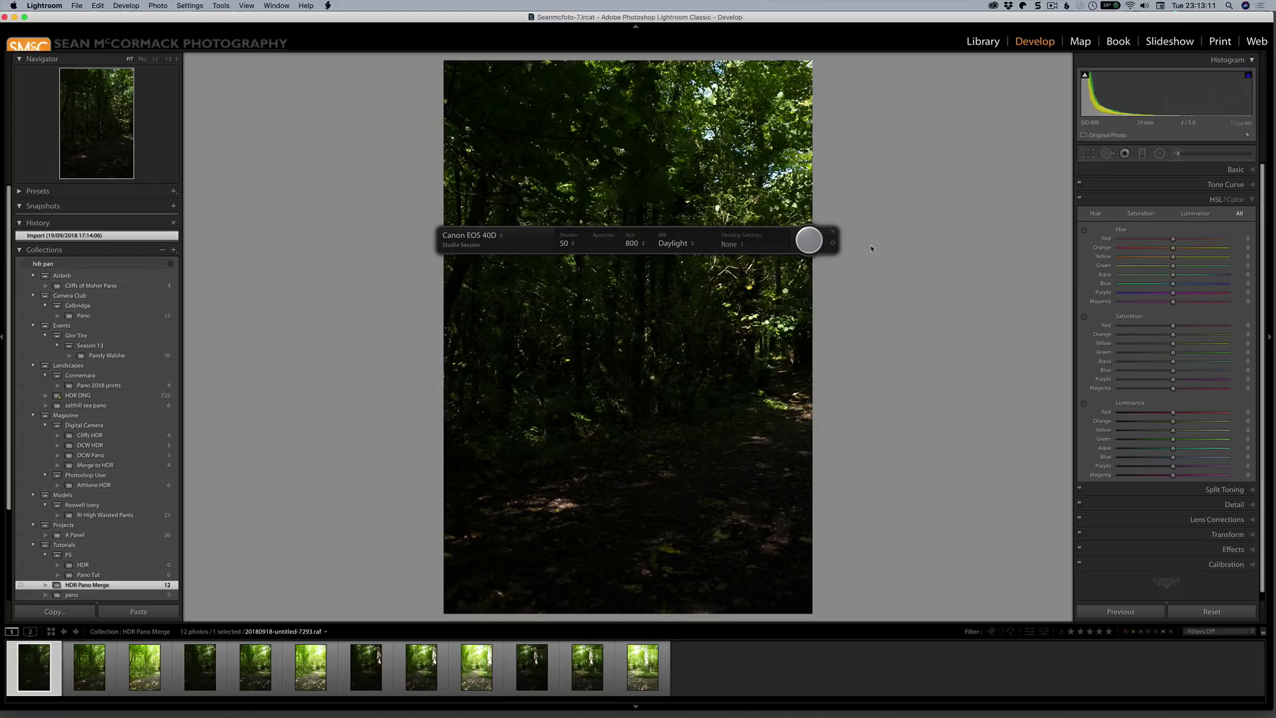
- Close tethering, select all 12 forest brackets in Grid view, and start an HDR Panorama merge
click(833, 231)
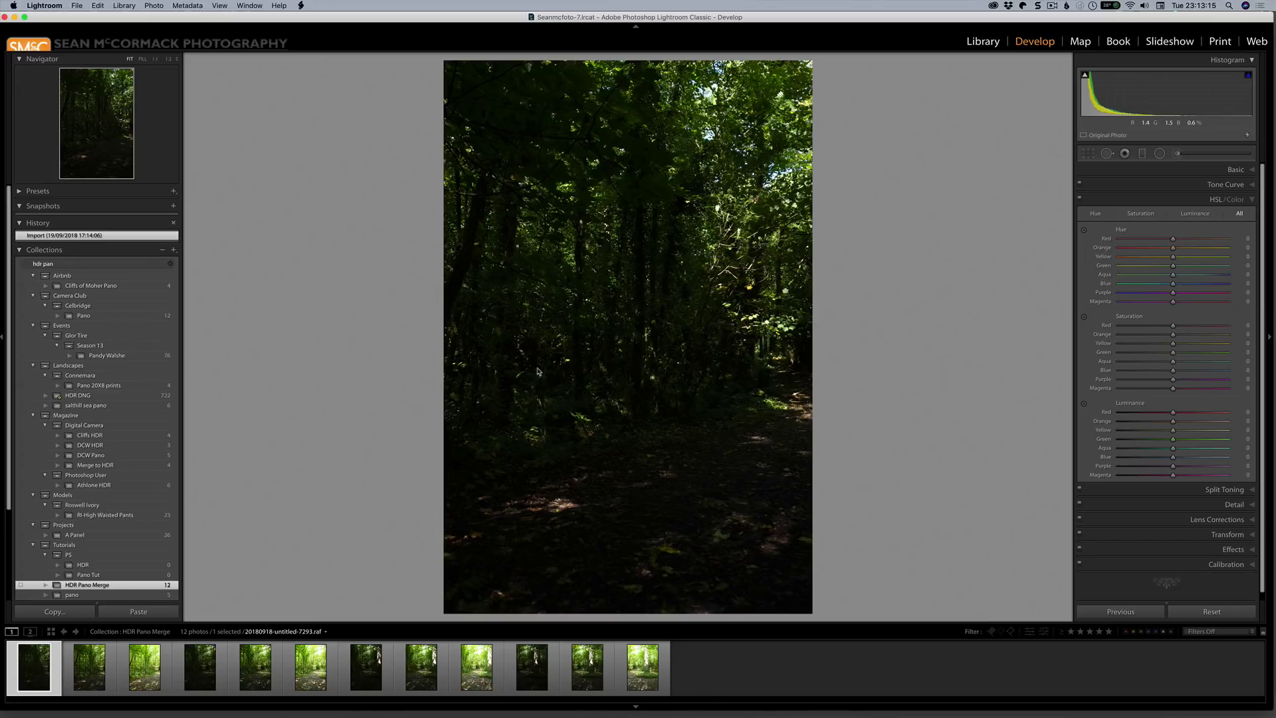
key(g)
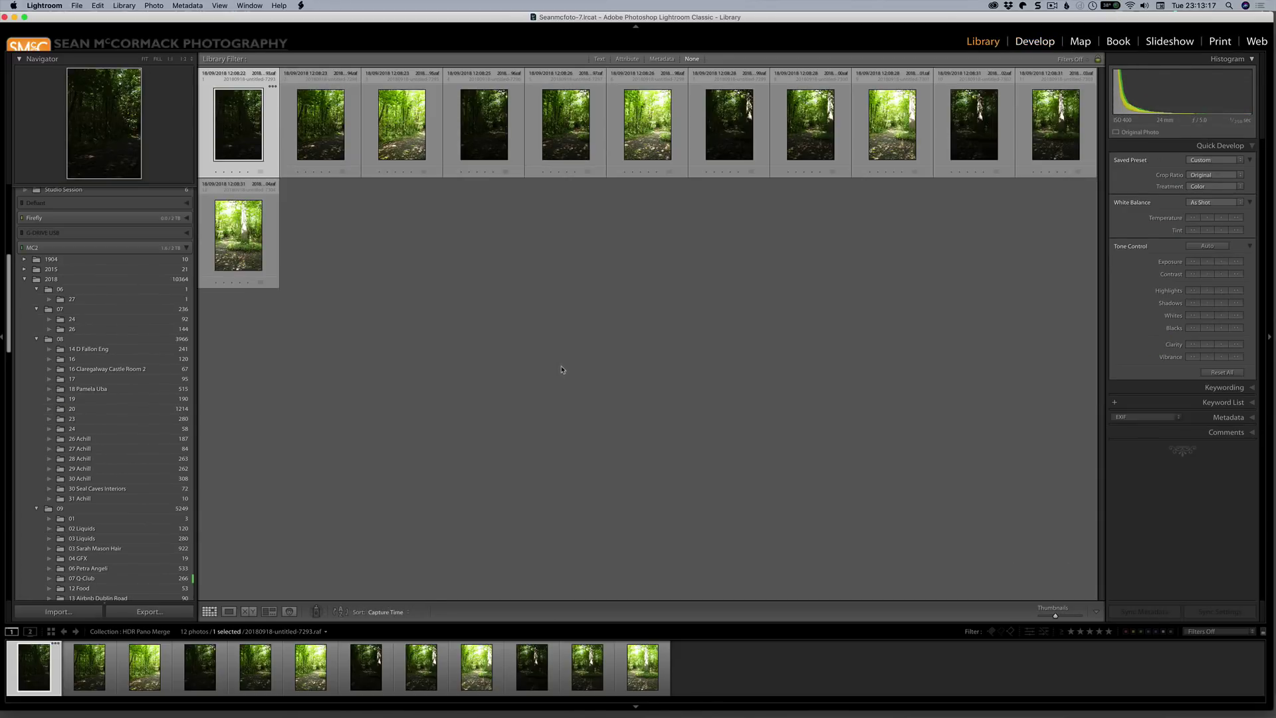
mouse_move(221, 119)
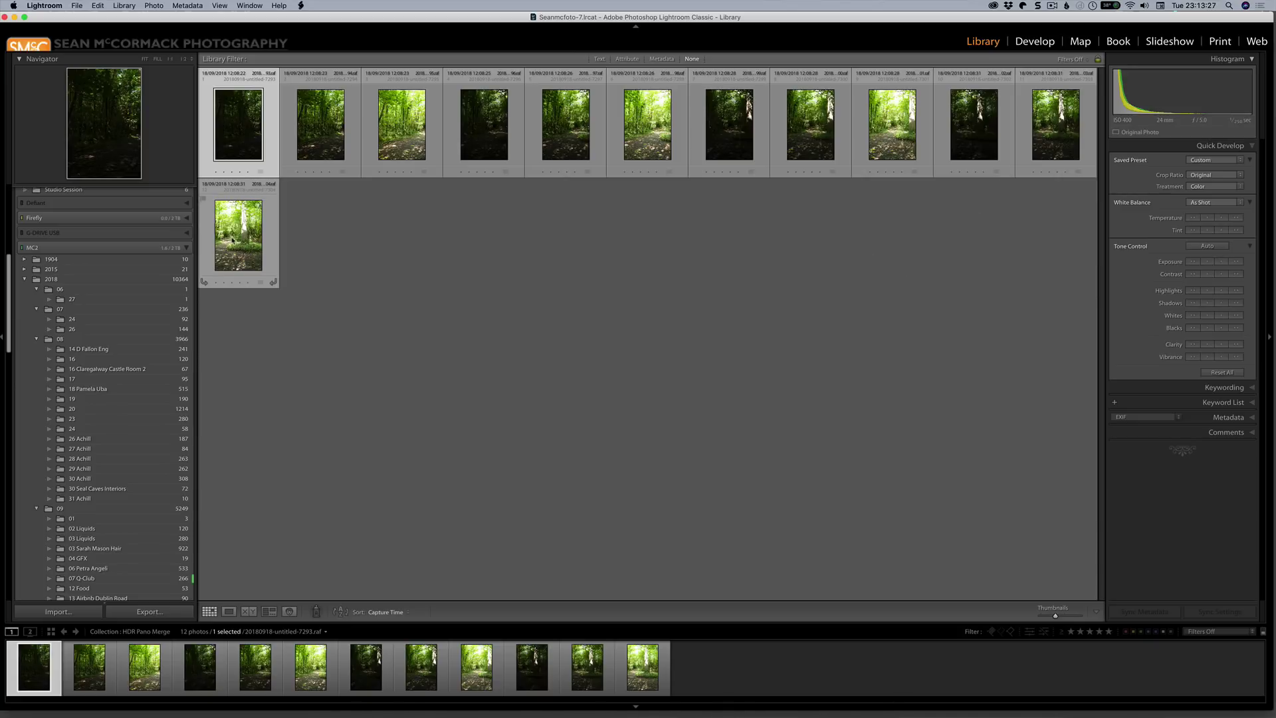
key(super+a)
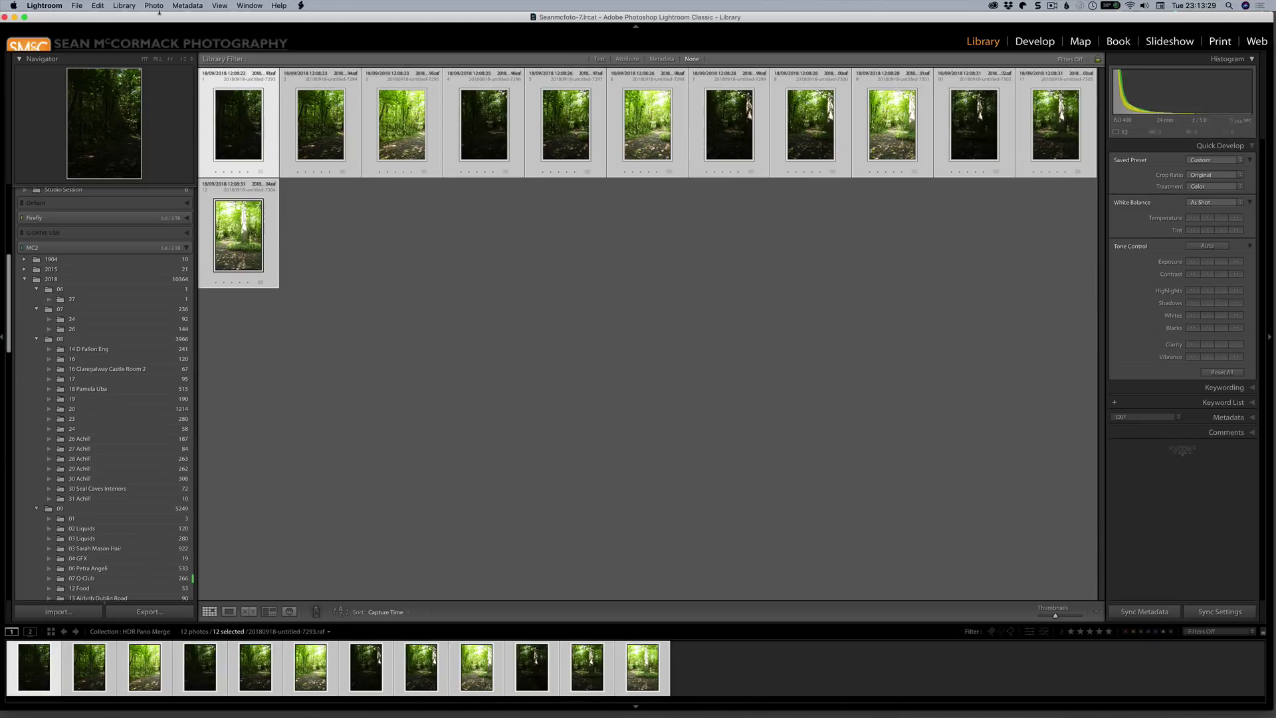
click(154, 4)
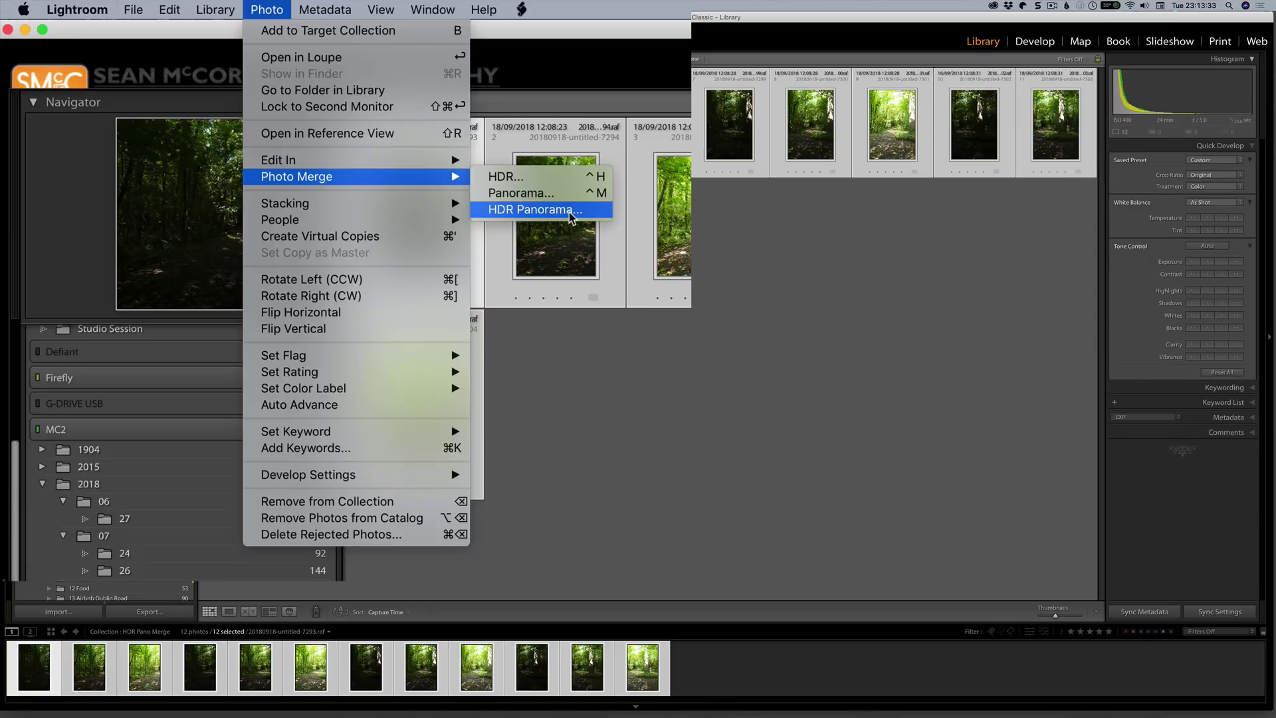
click(569, 212)
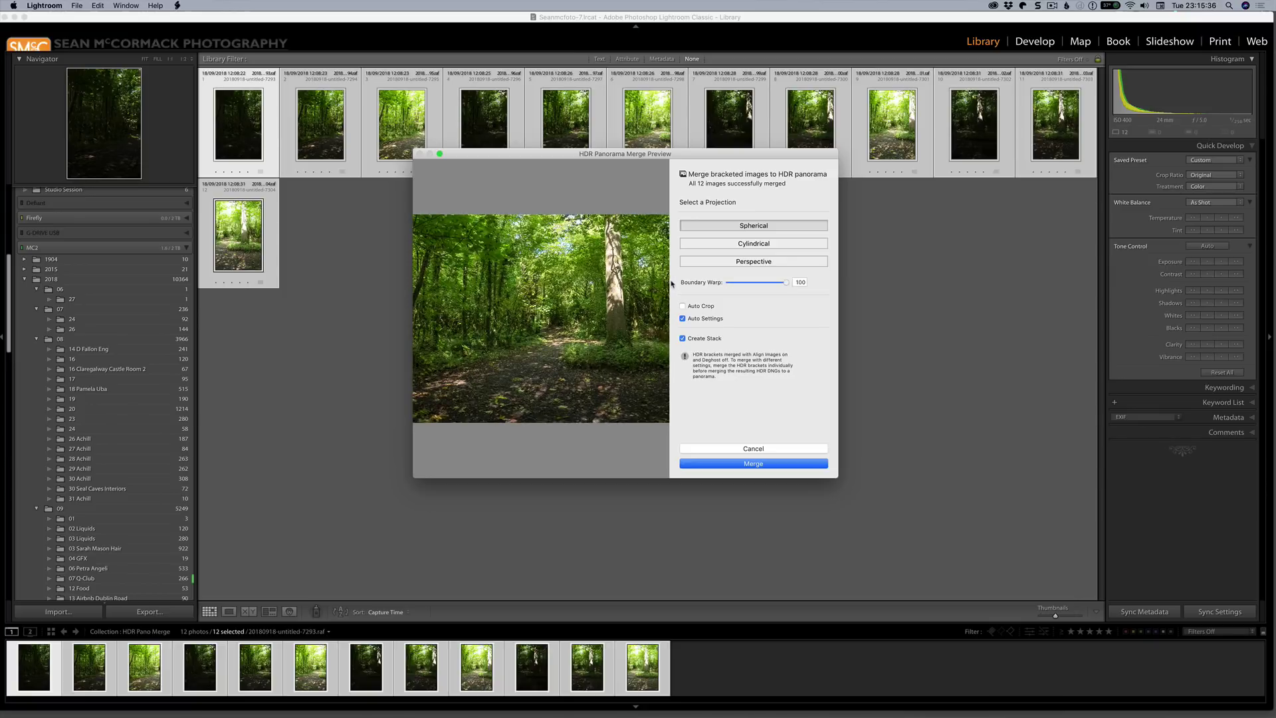
- Merge the 12 forest brackets into a spherical HDR panorama, HDR-Pano.dng, stacked in the HDR Pano Merge collection
click(735, 465)
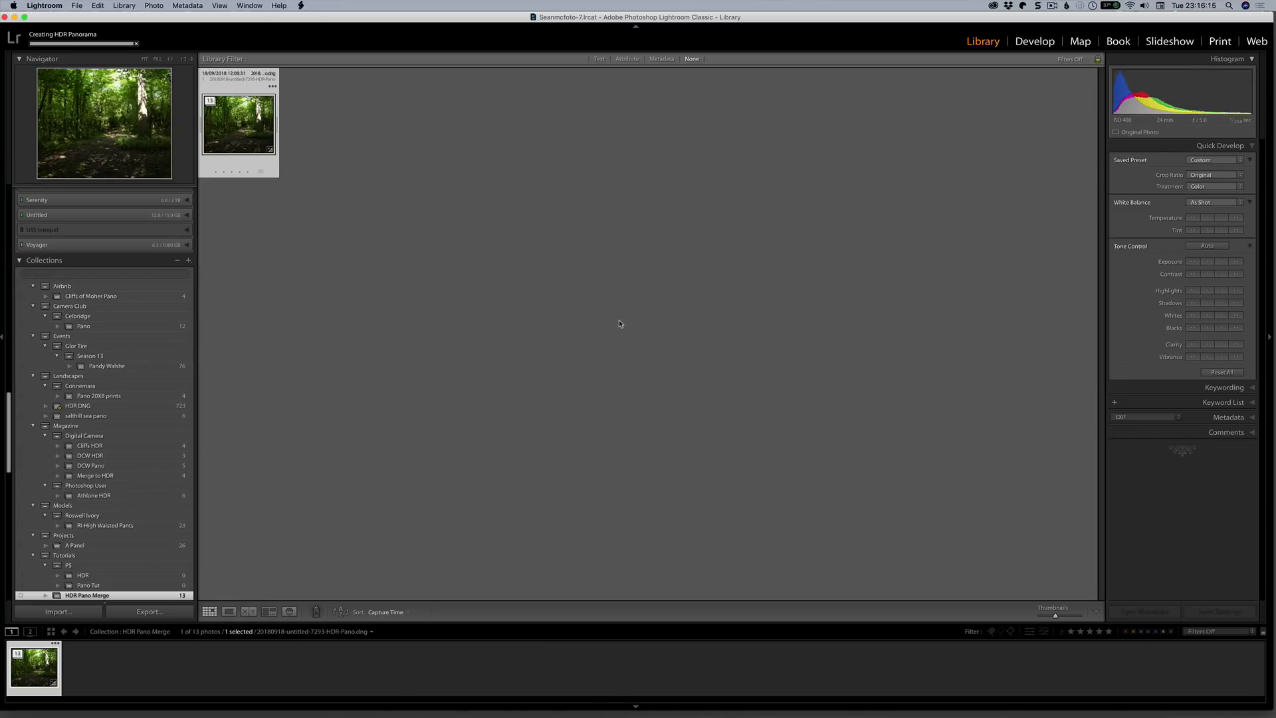
- Open the merged HDR-Pano.dng forest panorama full size in the Develop module
double_click(240, 128)
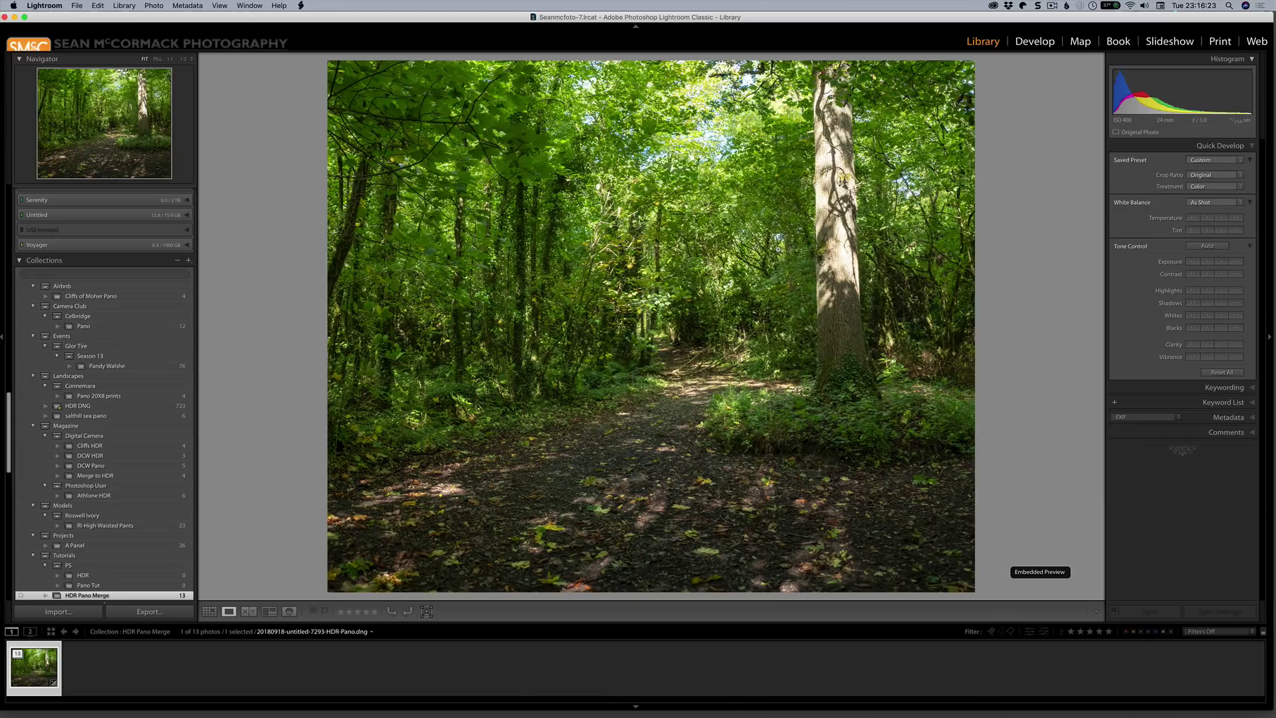
click(219, 5)
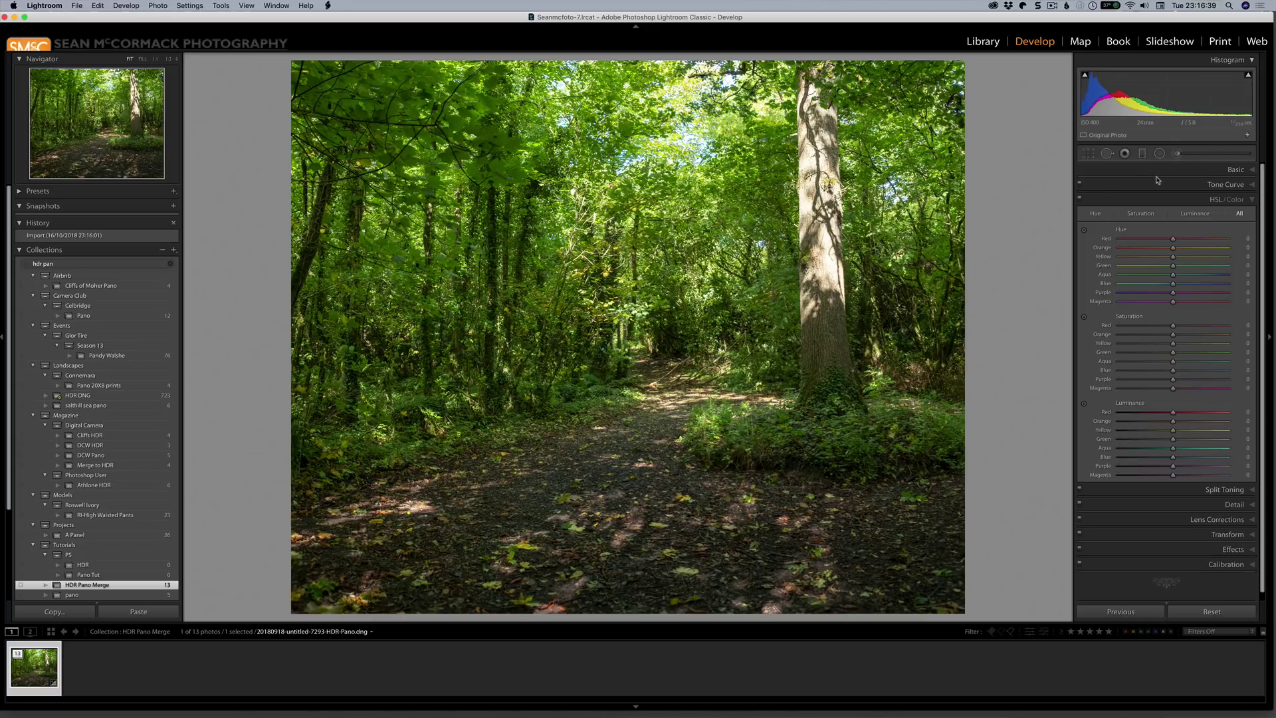
- Update HDR-Pano.dng to the current process version and set its Basic-panel Clarity to -100
click(1250, 137)
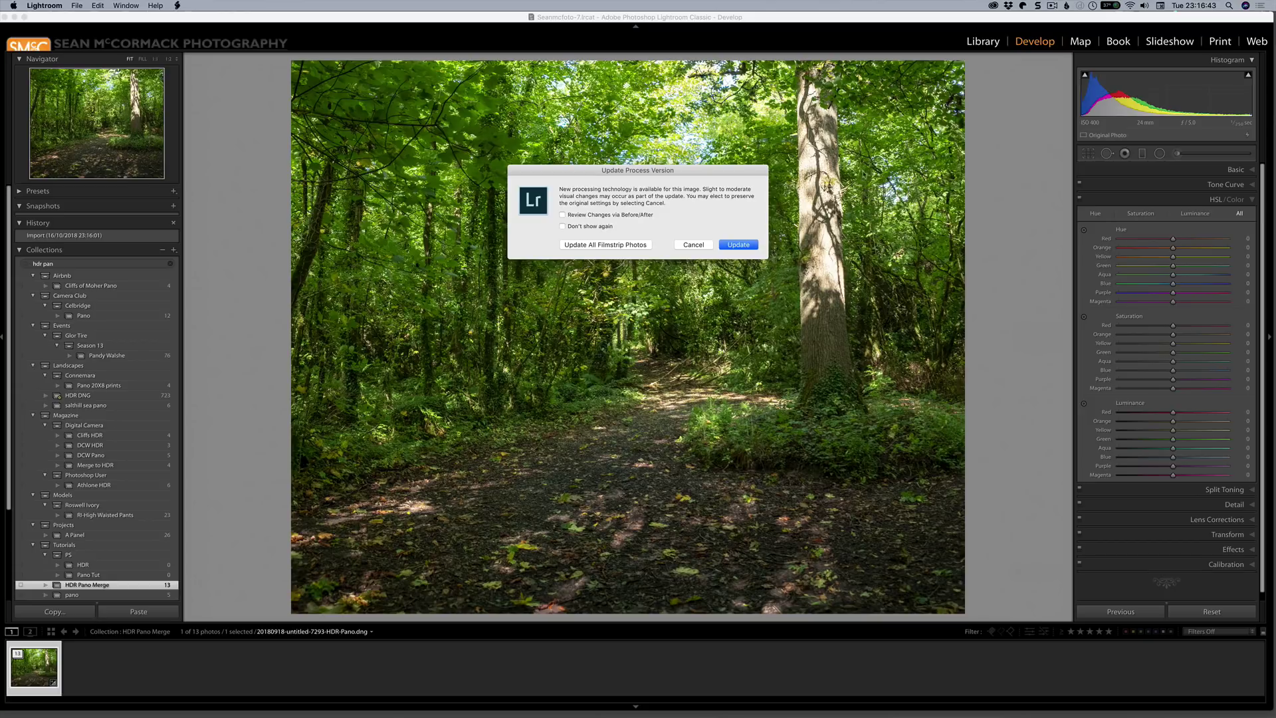
click(738, 246)
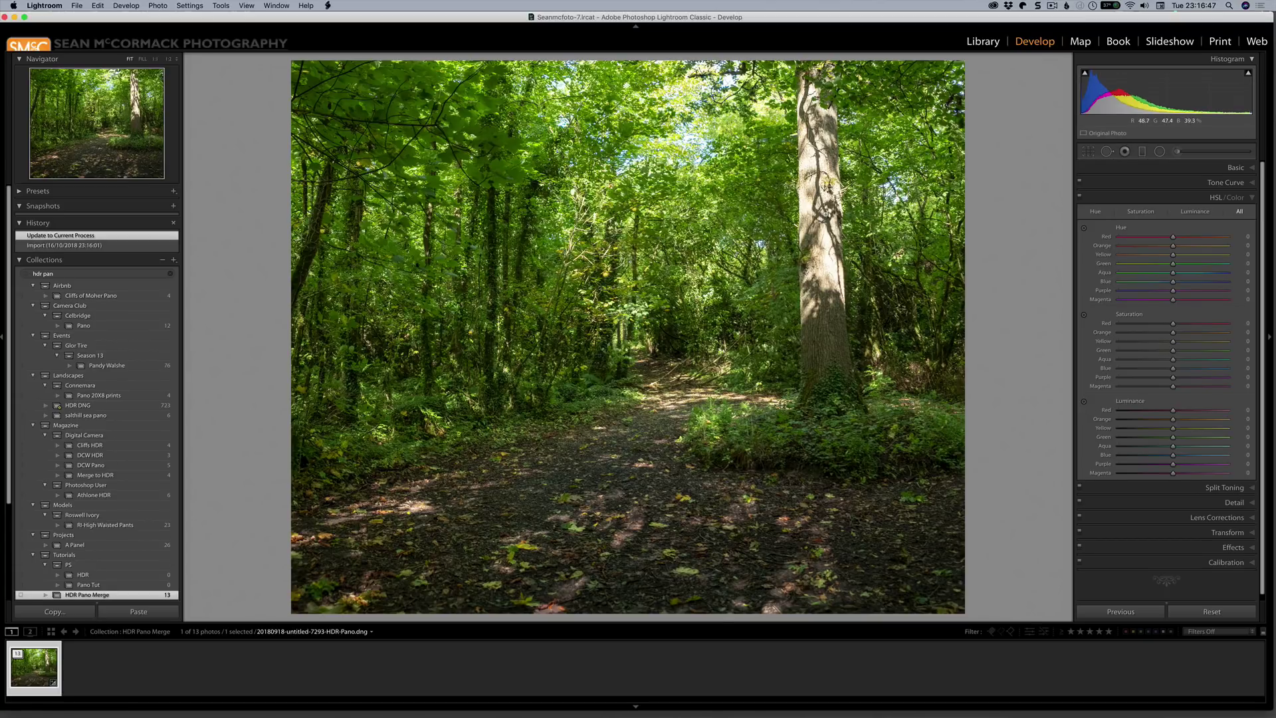
click(1234, 168)
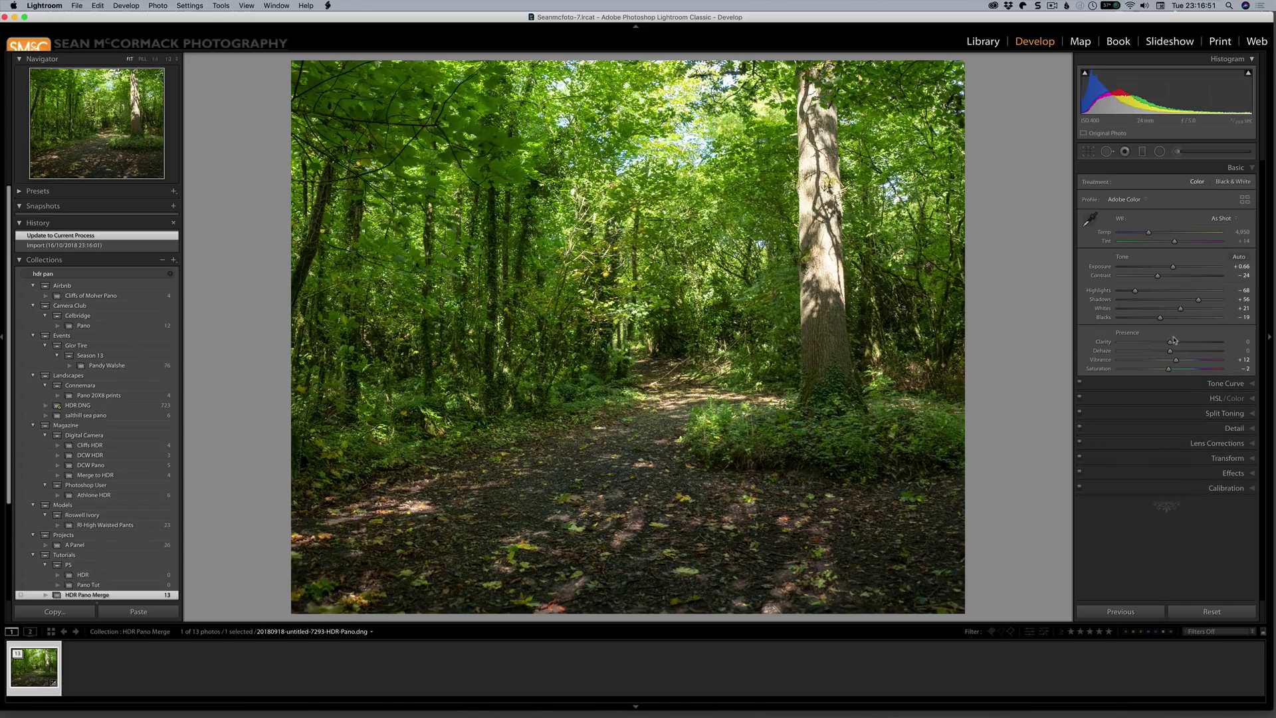
drag(1171, 343, 1107, 352)
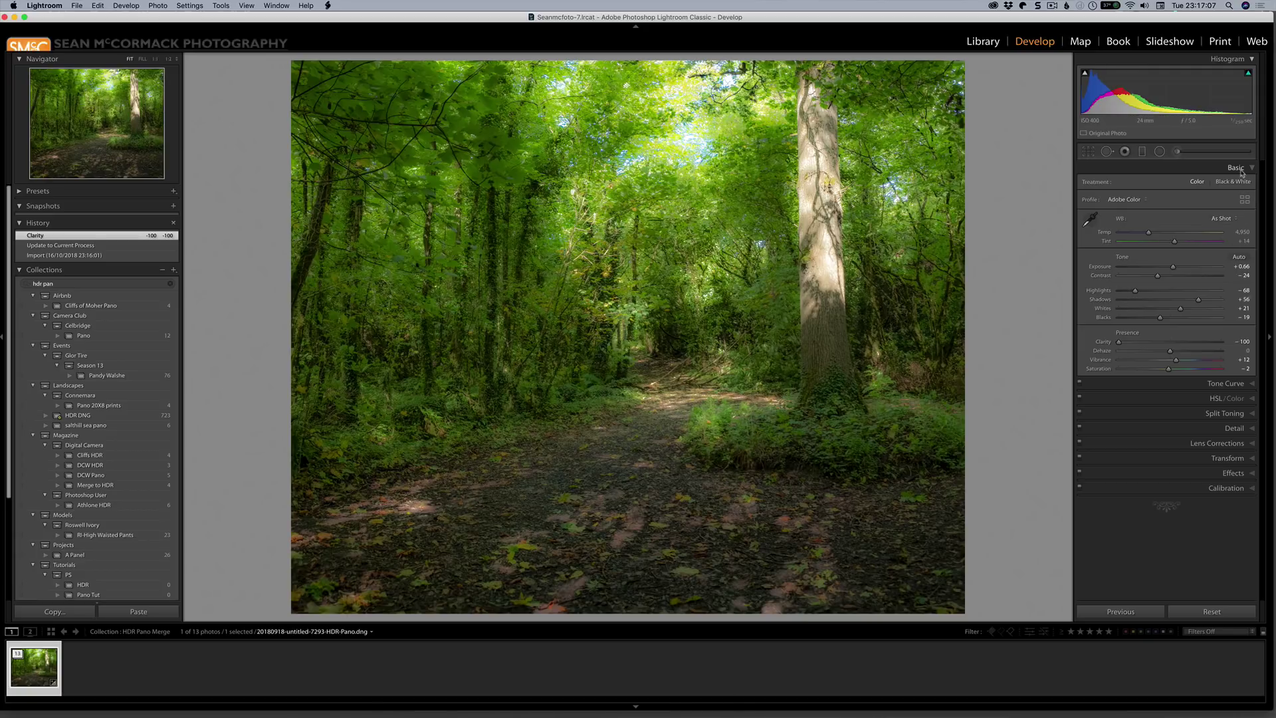
- Switch HDR-Pano.dng to Process Version 4 via Settings > Process and reset Clarity to 0
click(190, 6)
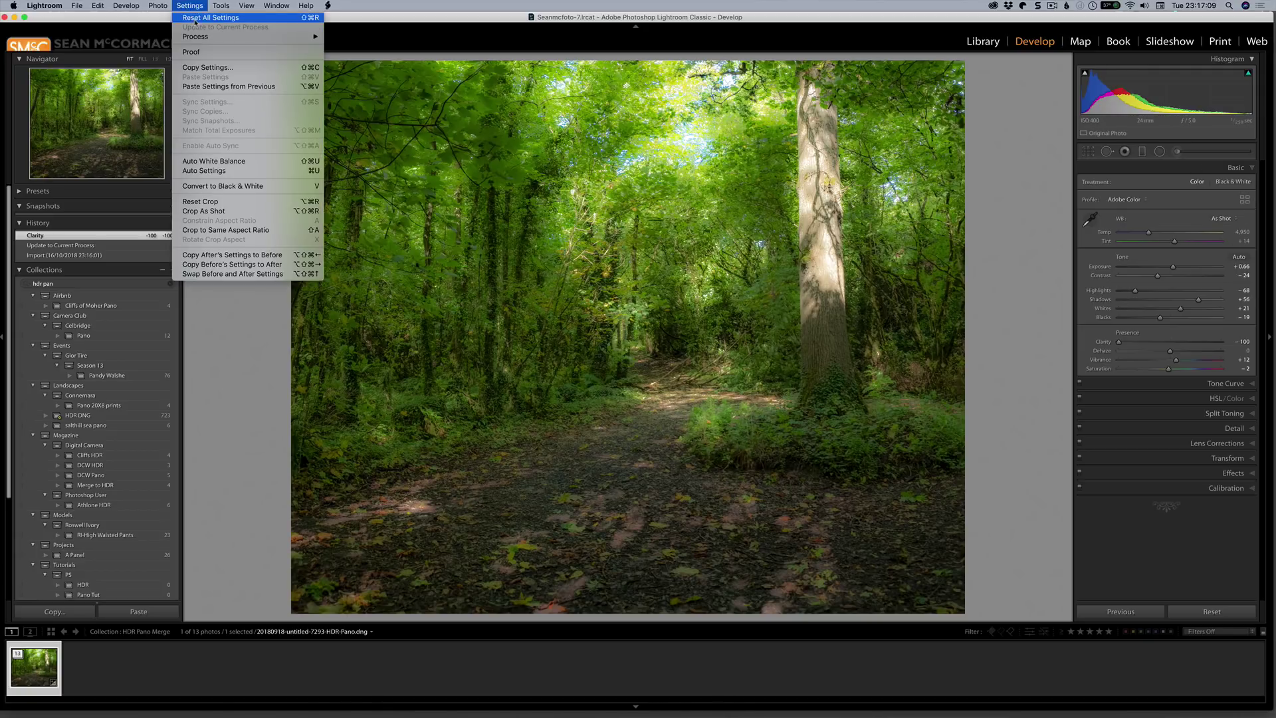
mouse_move(199, 41)
click(352, 47)
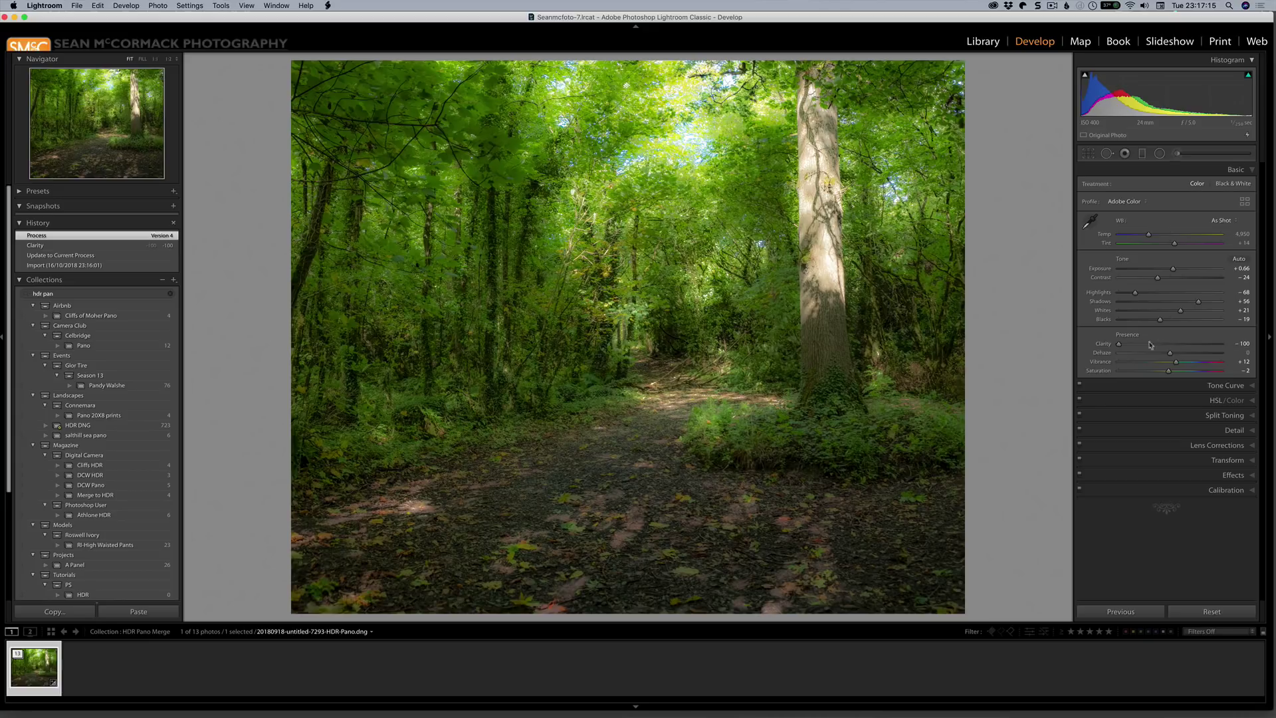
drag(1117, 344, 1090, 347)
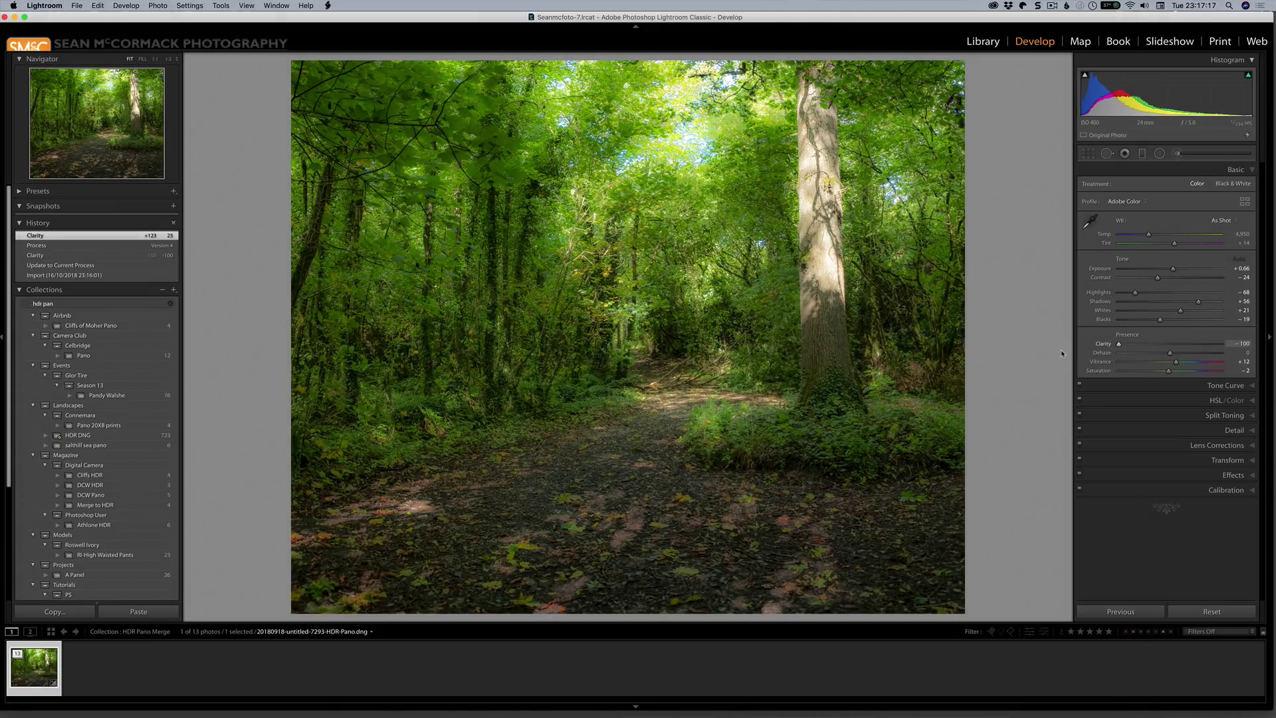
double_click(1104, 345)
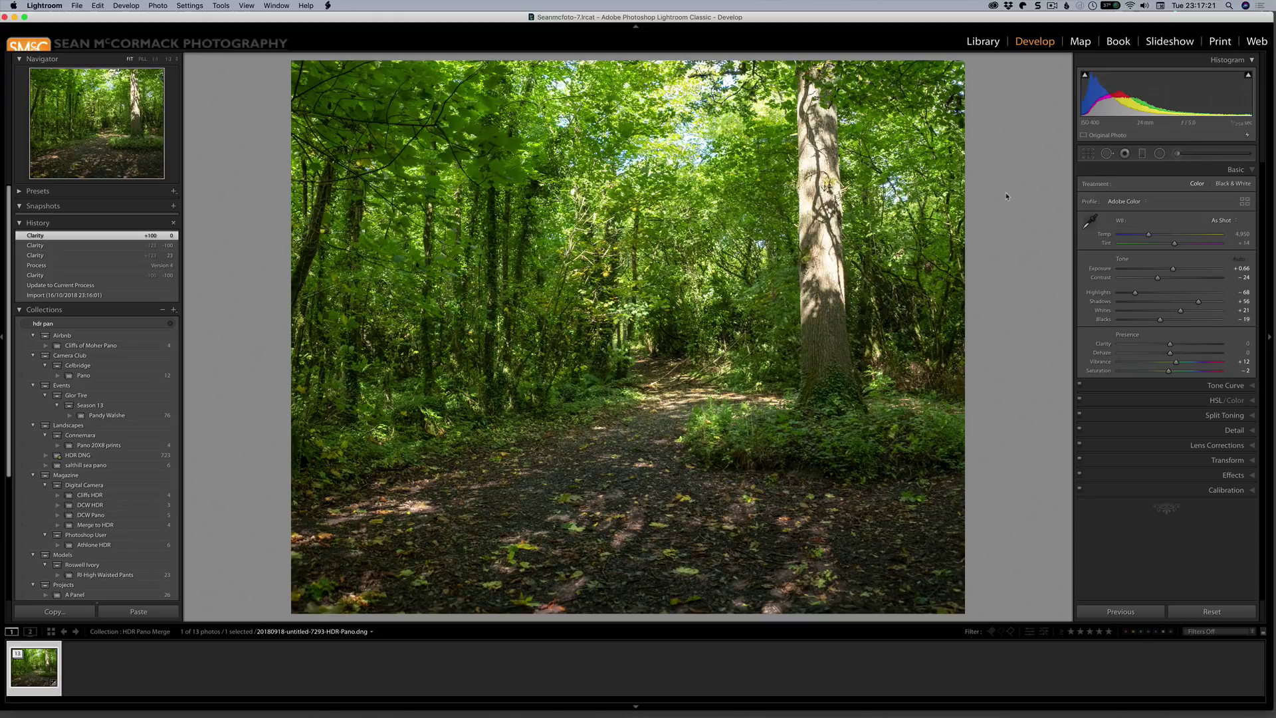